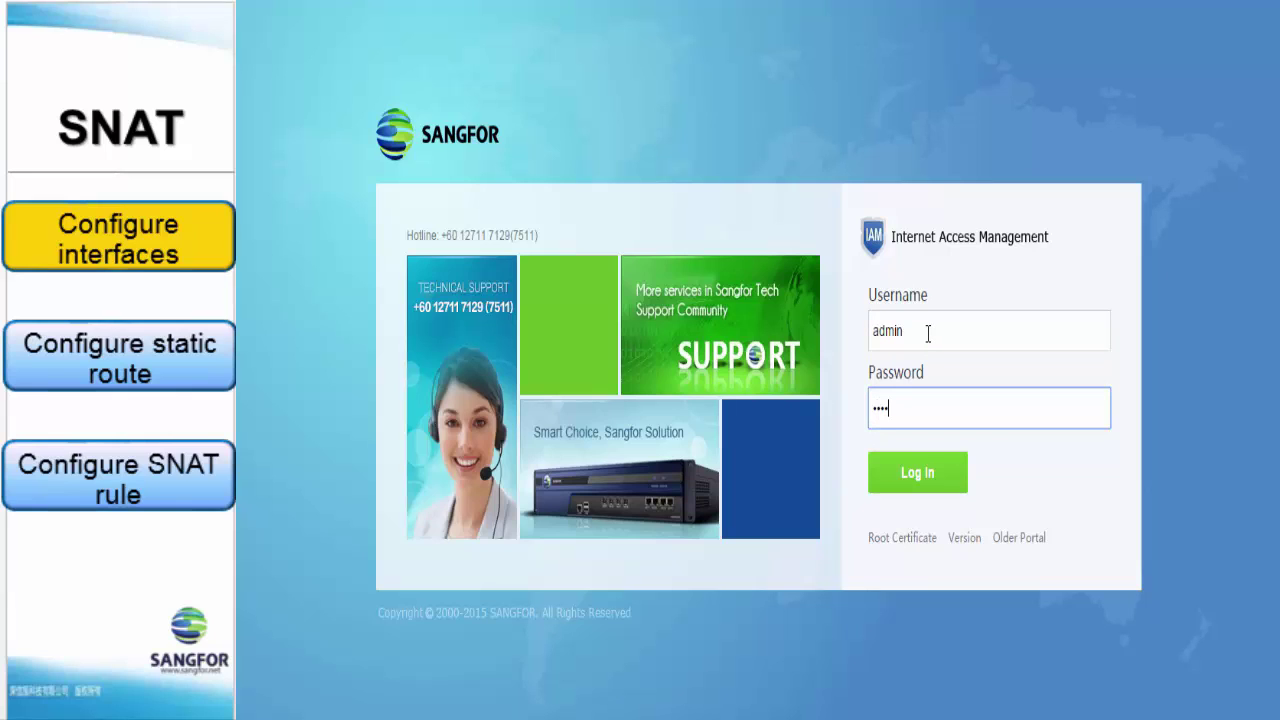
- Enter the account password and log in to the Internet Access Management console as admin
{"action": "type", "text": "••"}
{"action": "left_click", "coordinate": [928, 484]}
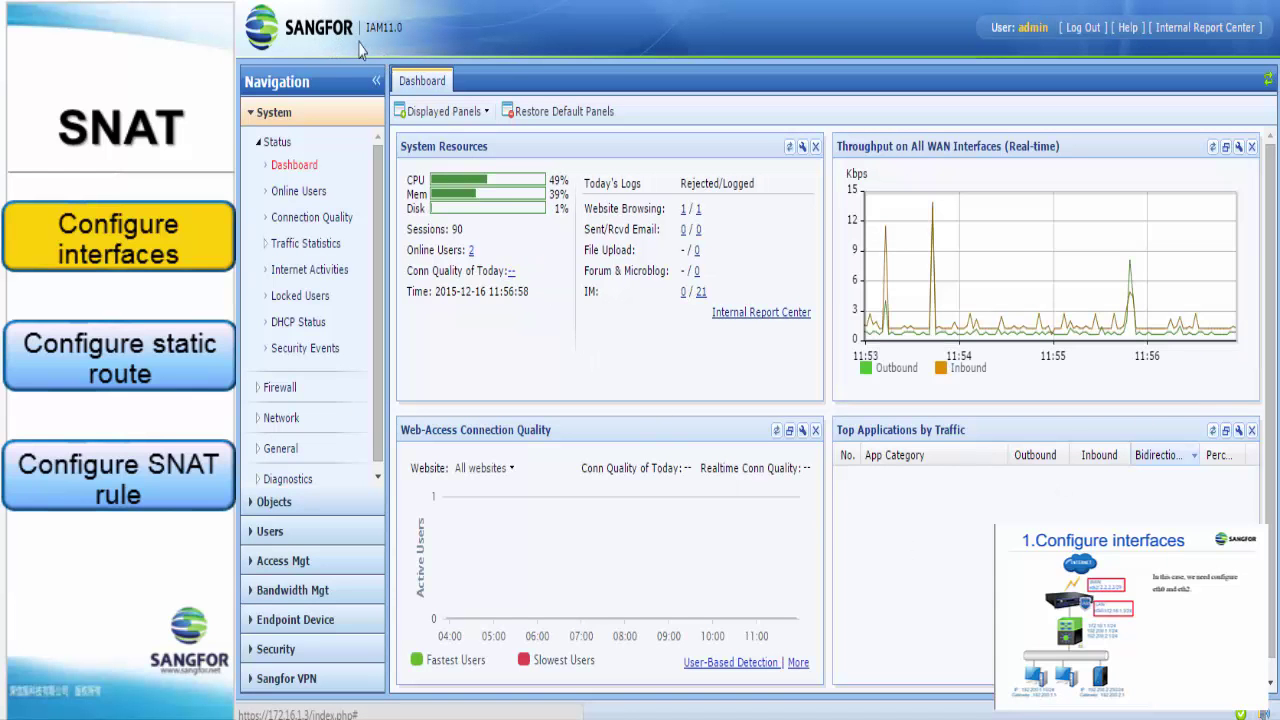
- Open the network deployment overview to examine the LAN, WAN, DMZ and NAT settings
{"action": "left_click_drag", "start_coordinate": [378, 170], "coordinate": [378, 178]}
{"action": "left_click", "coordinate": [285, 410]}
{"action": "scroll", "coordinate": [325, 400], "scroll_direction": "down", "scroll_amount": 2}
{"action": "left_click", "coordinate": [299, 325]}
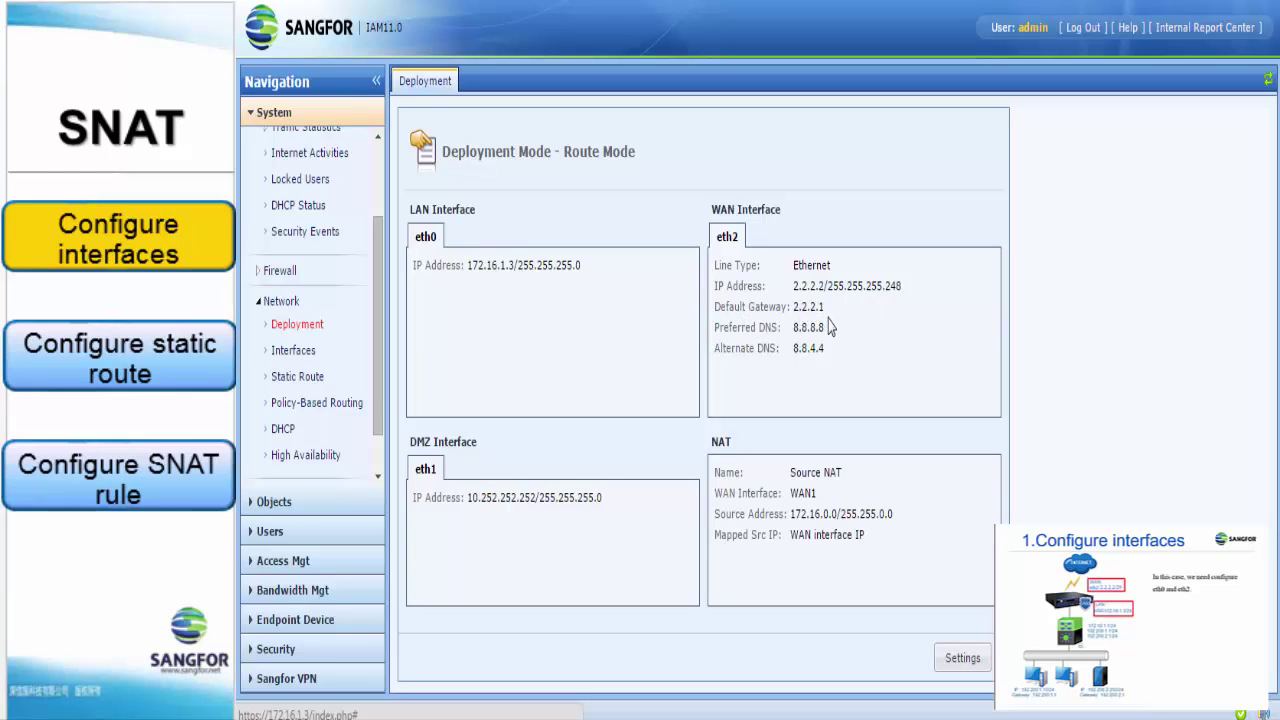
- Examine the address settings of the eth0 LAN and eth2 WAN interfaces, closing each without changes
{"action": "left_click", "coordinate": [292, 358]}
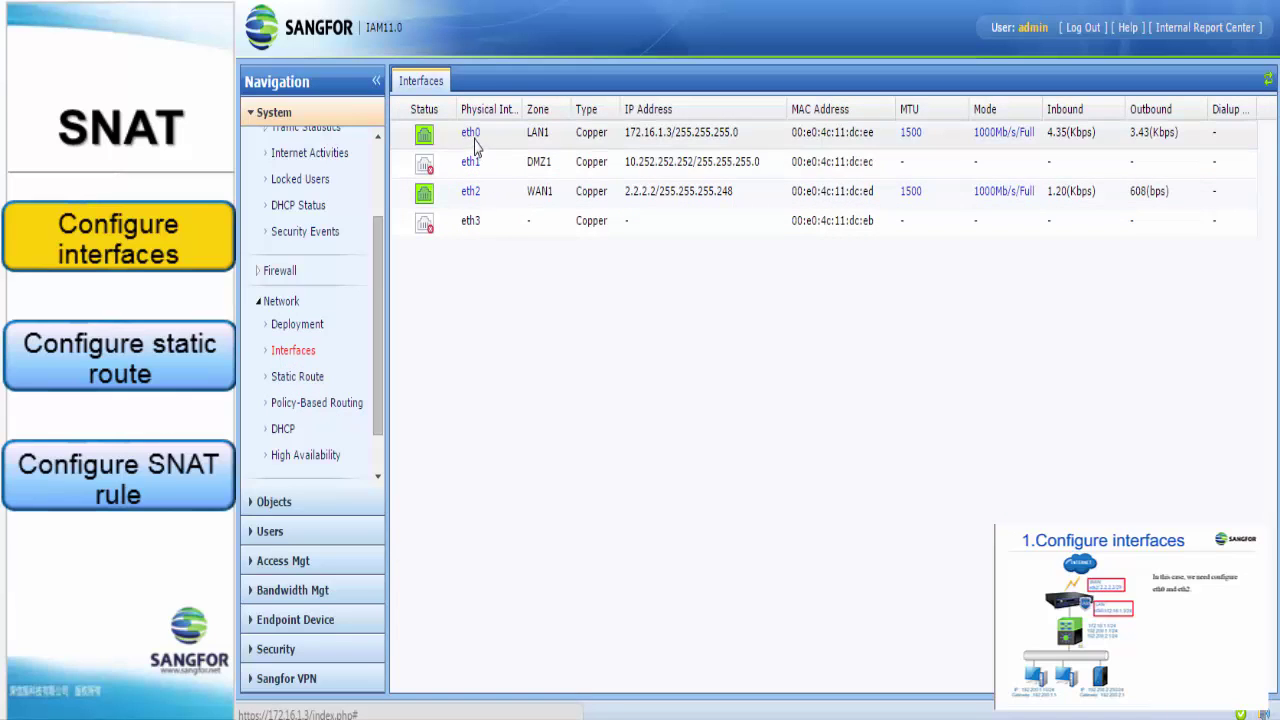
{"action": "left_click", "coordinate": [470, 133]}
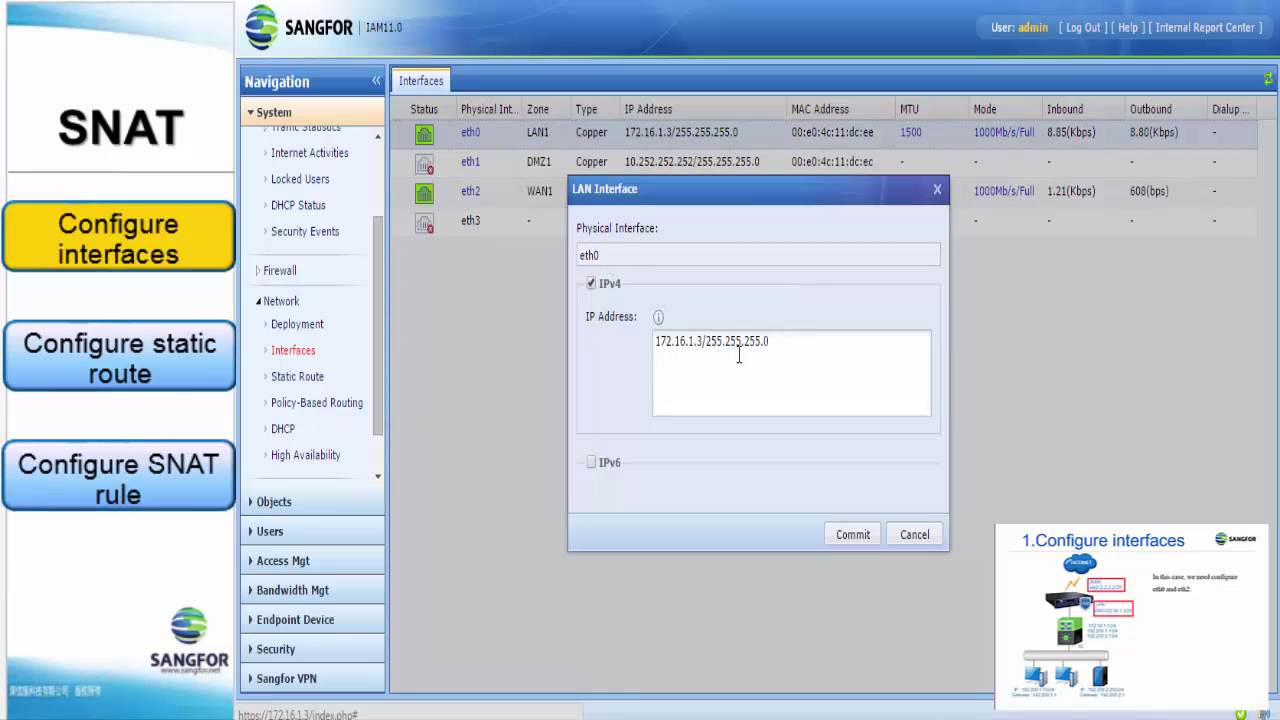
{"action": "left_click", "coordinate": [914, 534]}
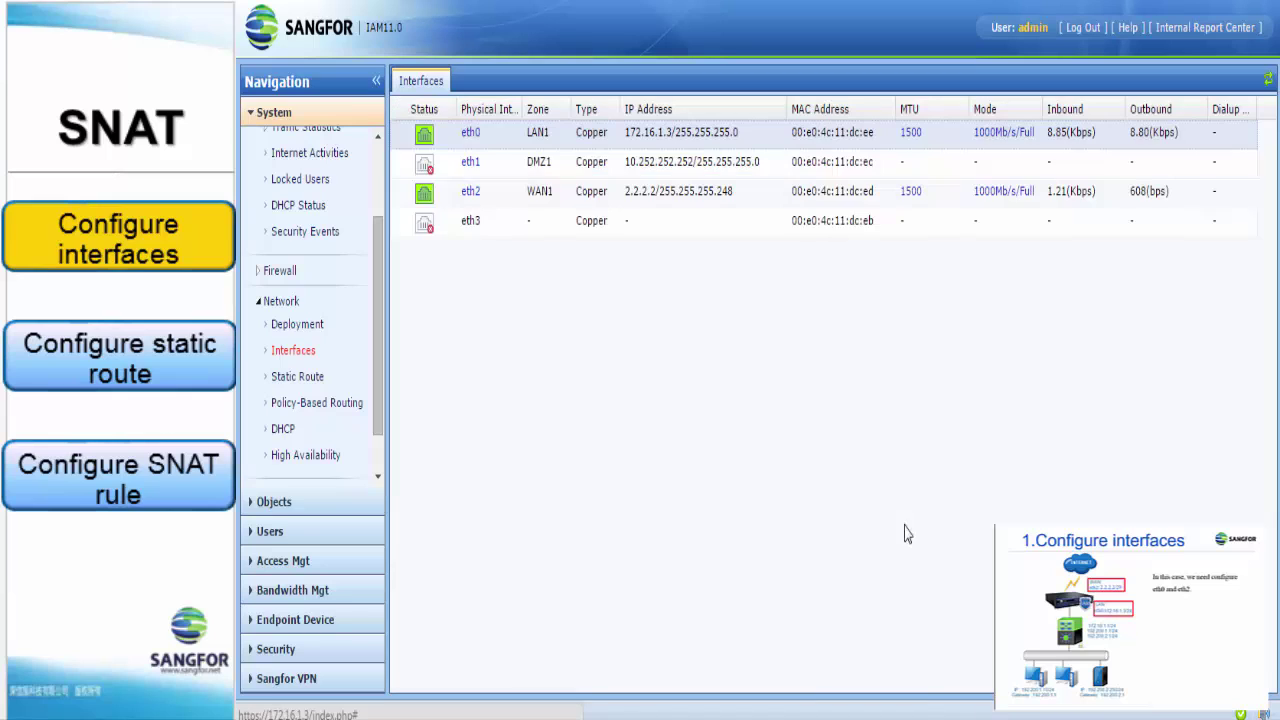
{"action": "left_click", "coordinate": [471, 191]}
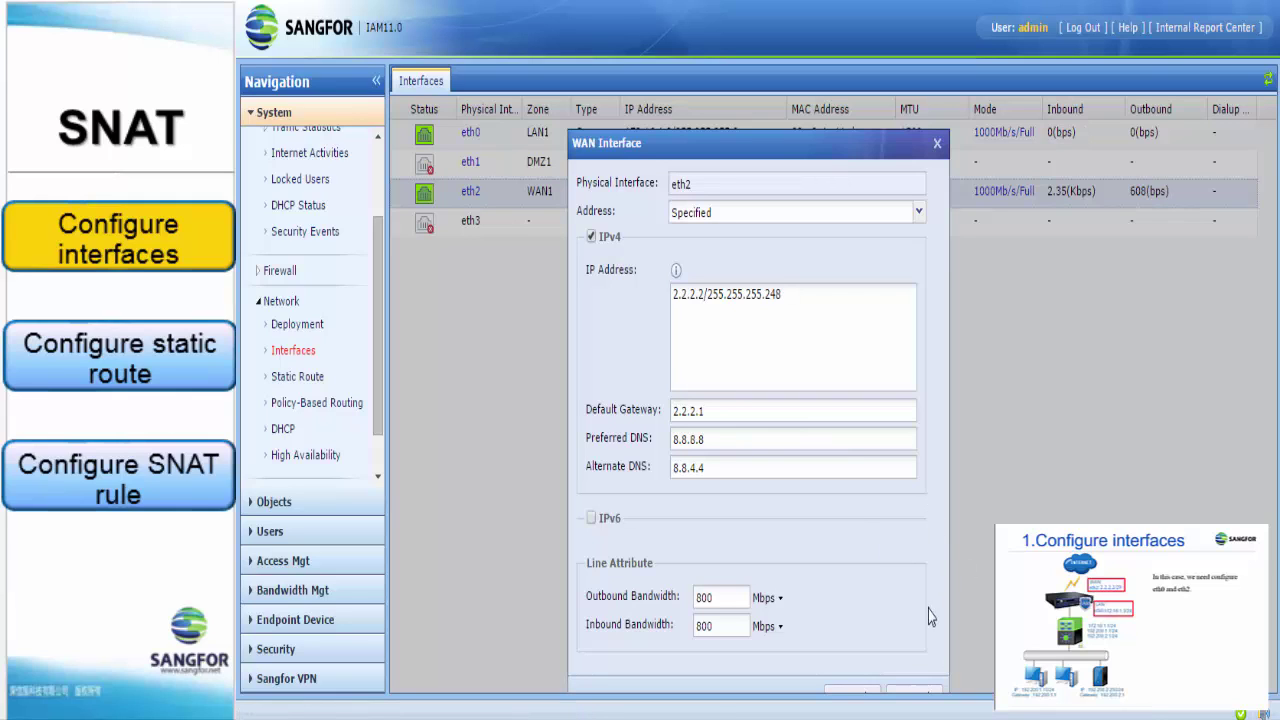
{"action": "left_click", "coordinate": [918, 692]}
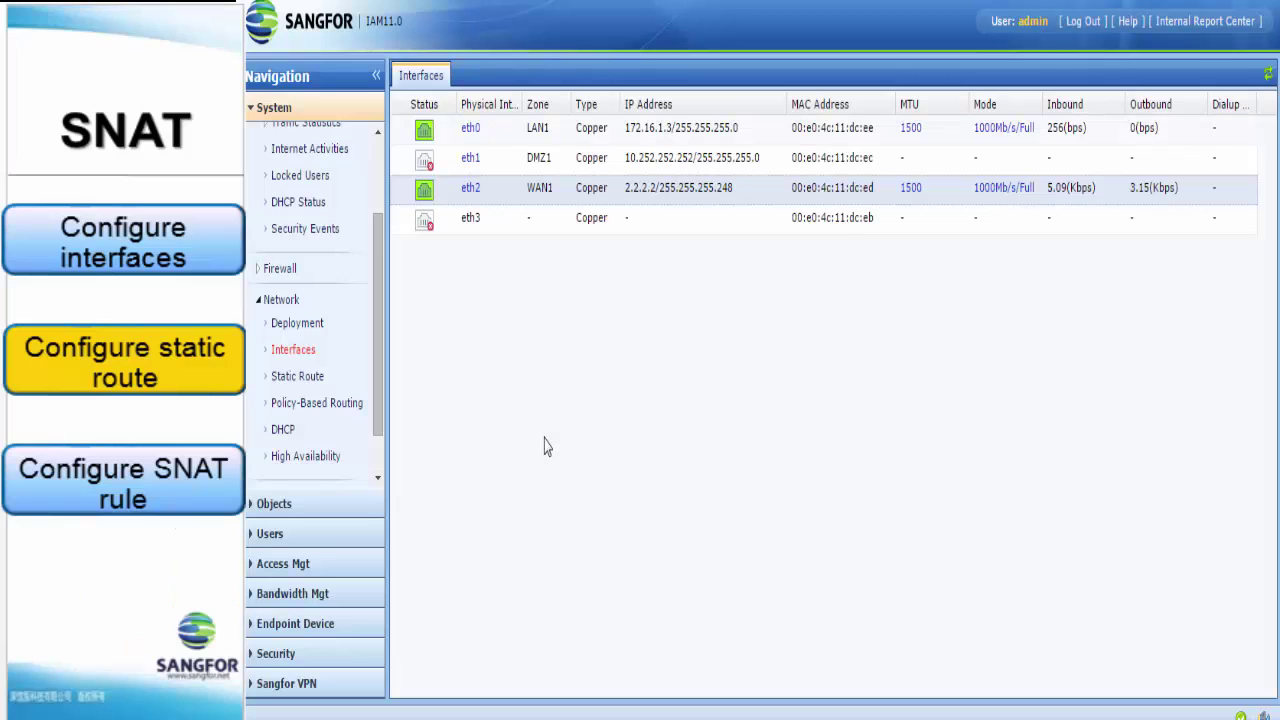
- Add an IPv4 static route to 192.200.1.0 with netmask 255.255.255.0, next hop 172.16.1.1 and interface Auto
{"action": "left_click", "coordinate": [305, 377]}
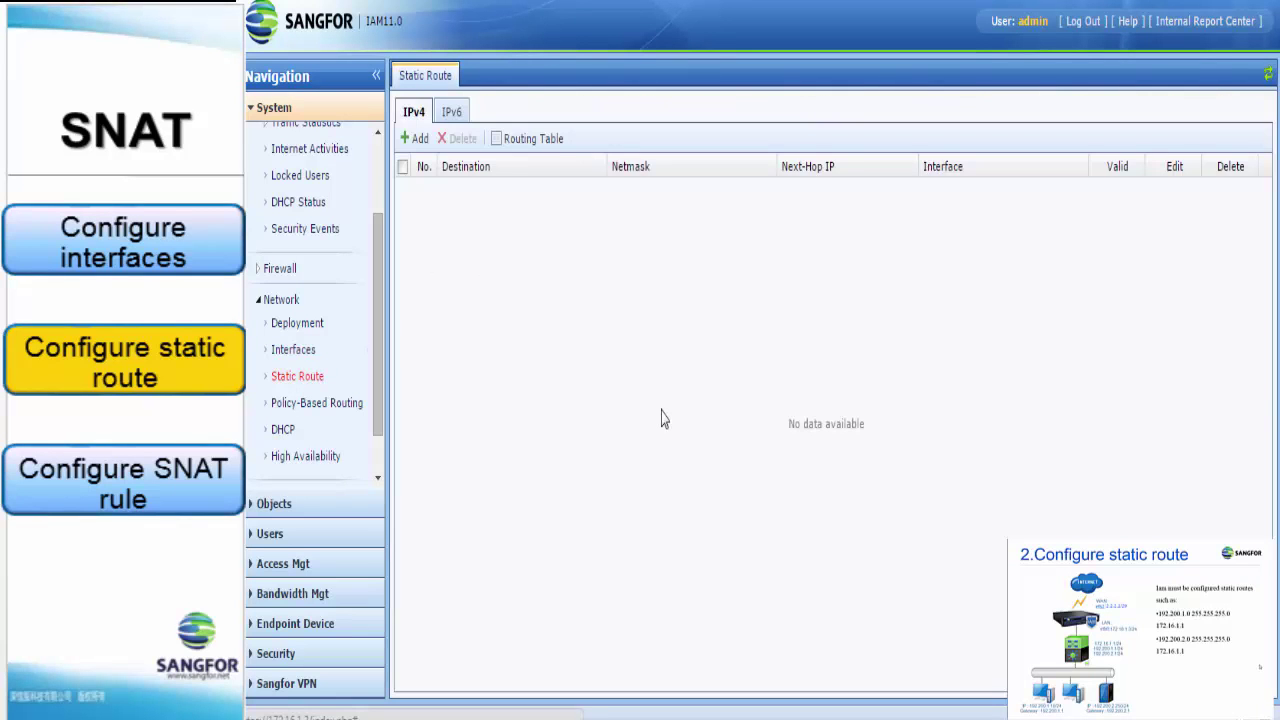
{"action": "left_click", "coordinate": [416, 139]}
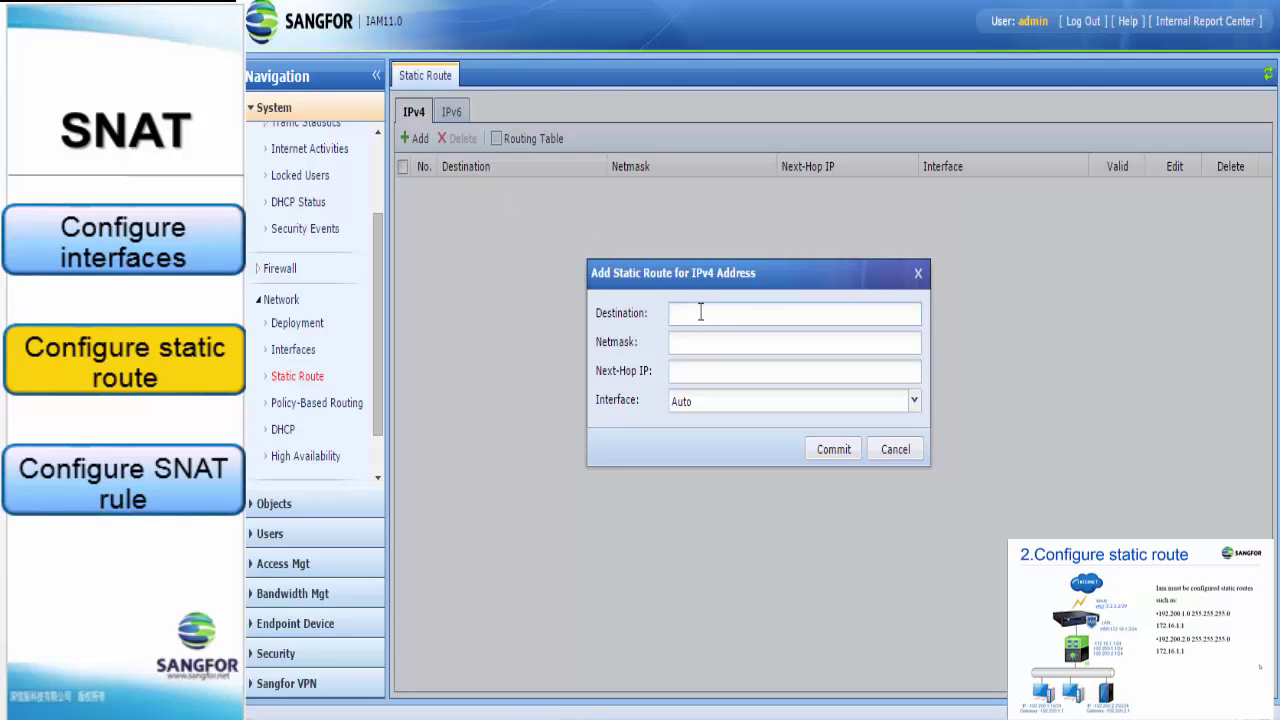
{"action": "type", "text": "192."}
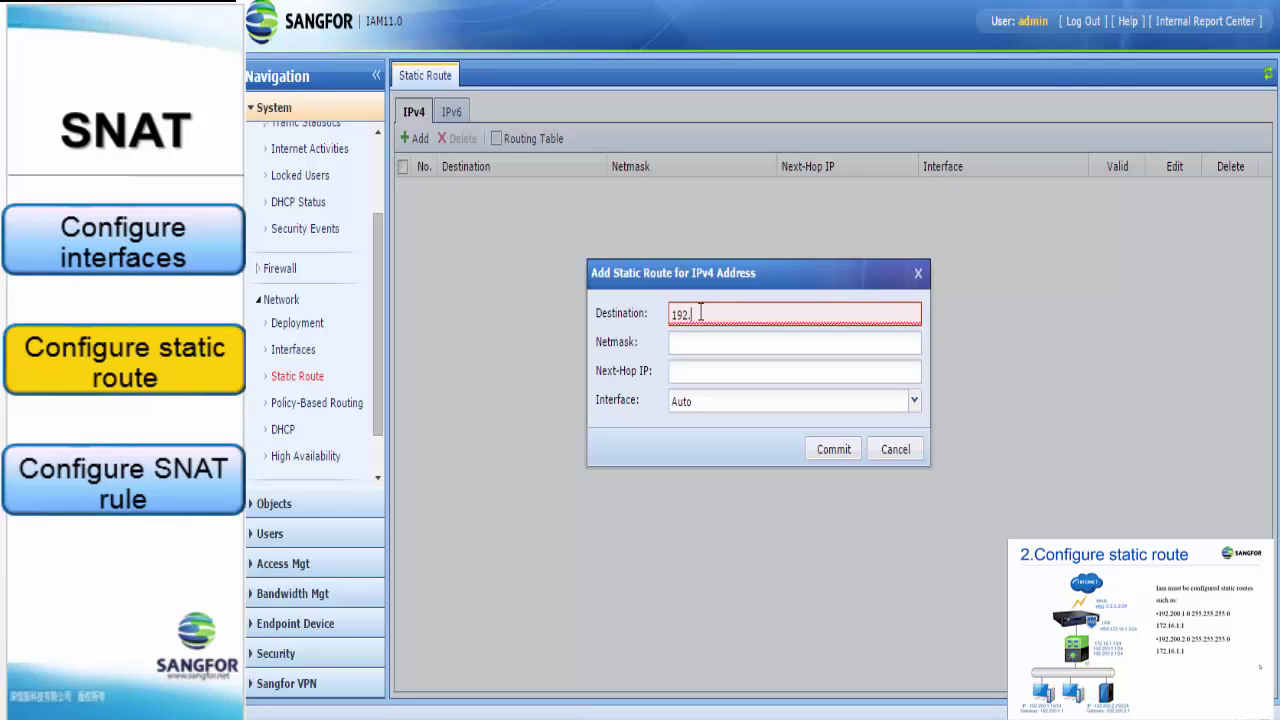
{"action": "type", "text": "200.1.0"}
{"action": "left_click", "coordinate": [701, 343]}
{"action": "type", "text": "255.255.255.0"}
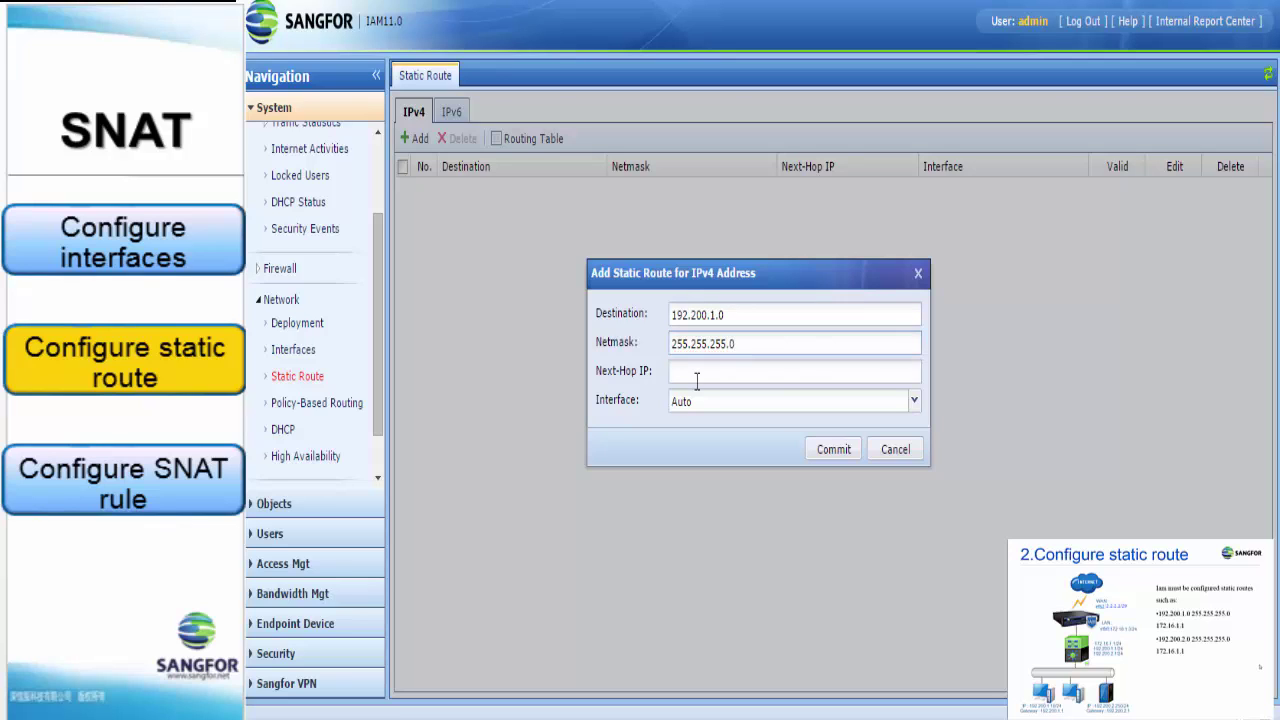
{"action": "left_click", "coordinate": [696, 376]}
{"action": "type", "text": "172.16.1.1"}
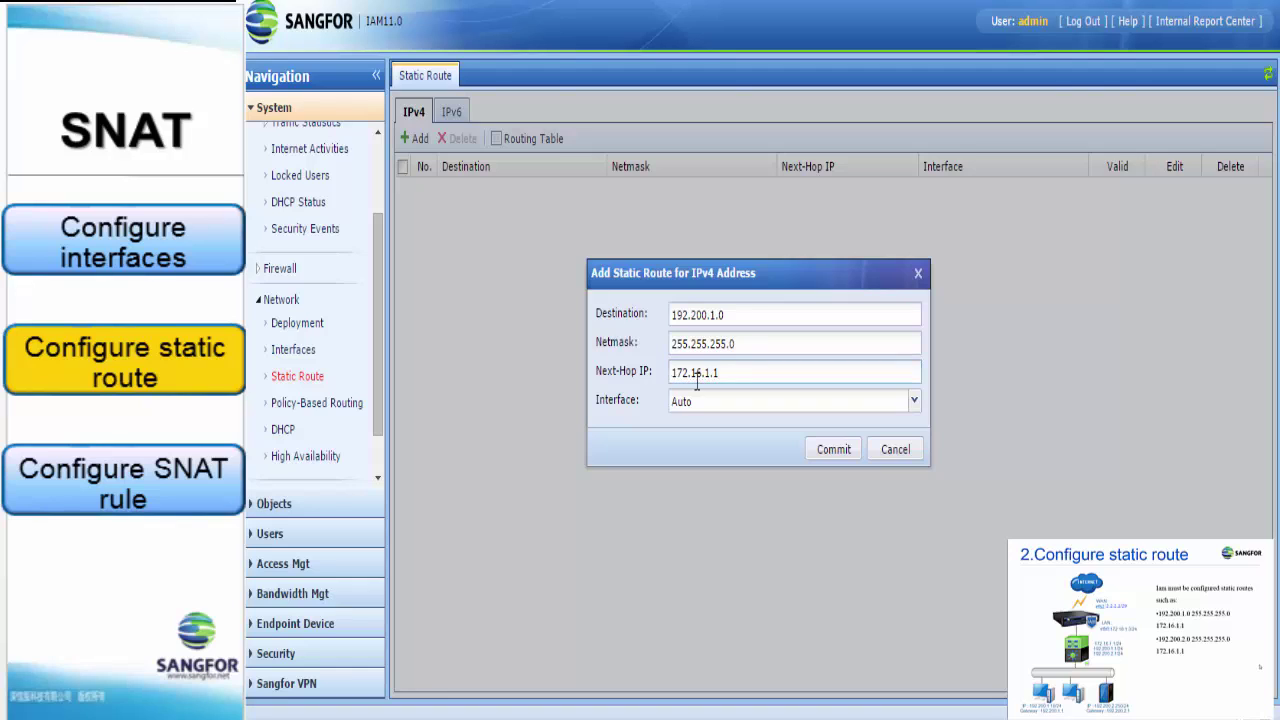
{"action": "left_click", "coordinate": [915, 403]}
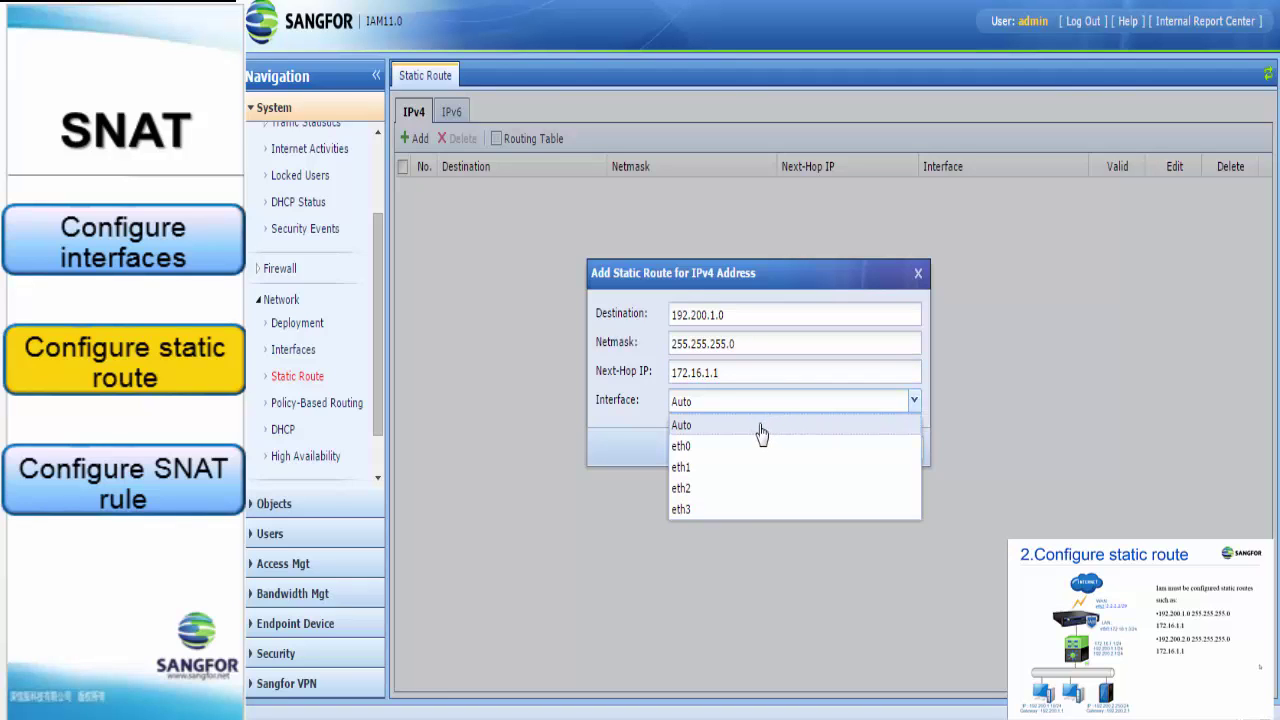
{"action": "left_click", "coordinate": [729, 428]}
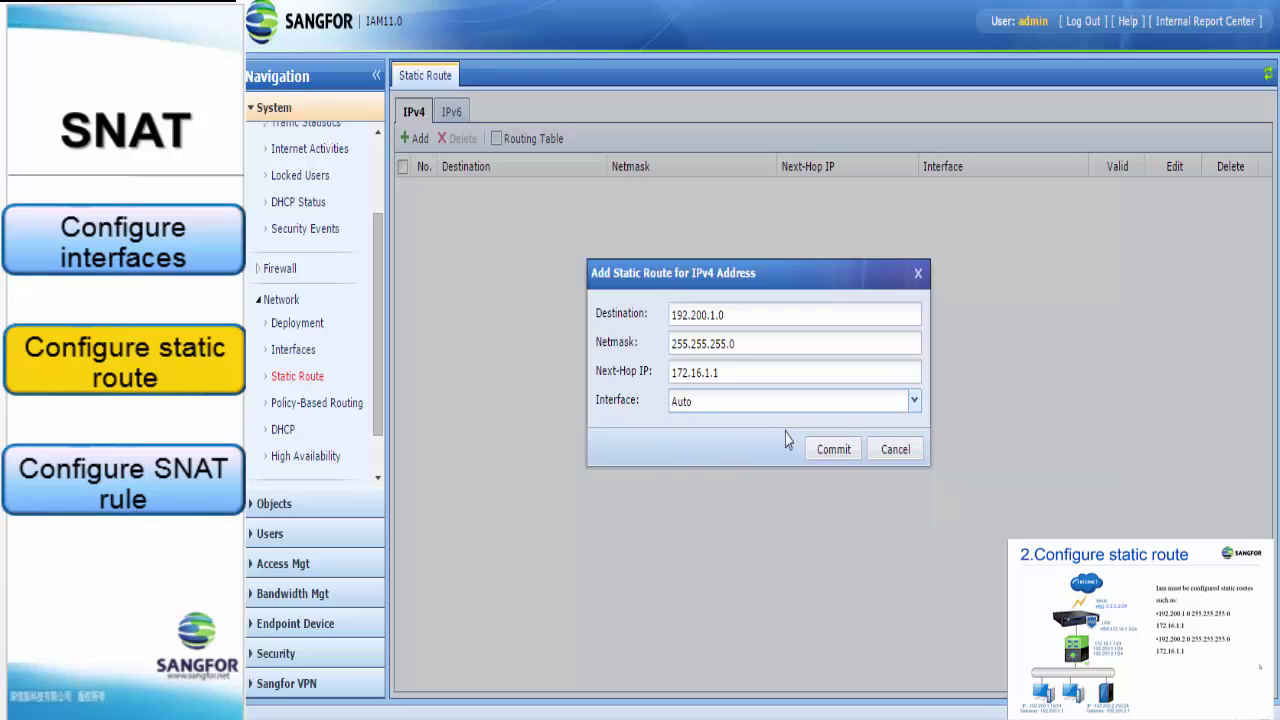
{"action": "left_click", "coordinate": [836, 452]}
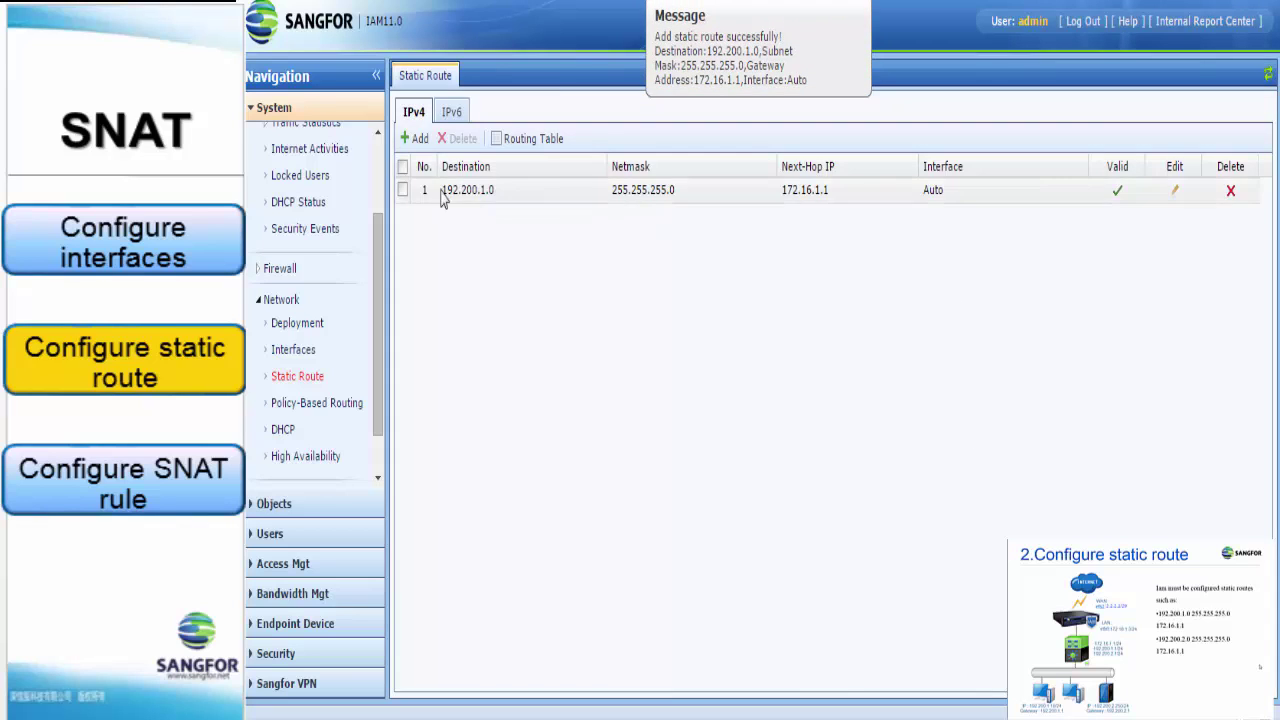
- Add a second IPv4 static route to 192.200.2.0 with netmask 255.255.255.0 and next hop 172.16.1.1
{"action": "left_click", "coordinate": [421, 143]}
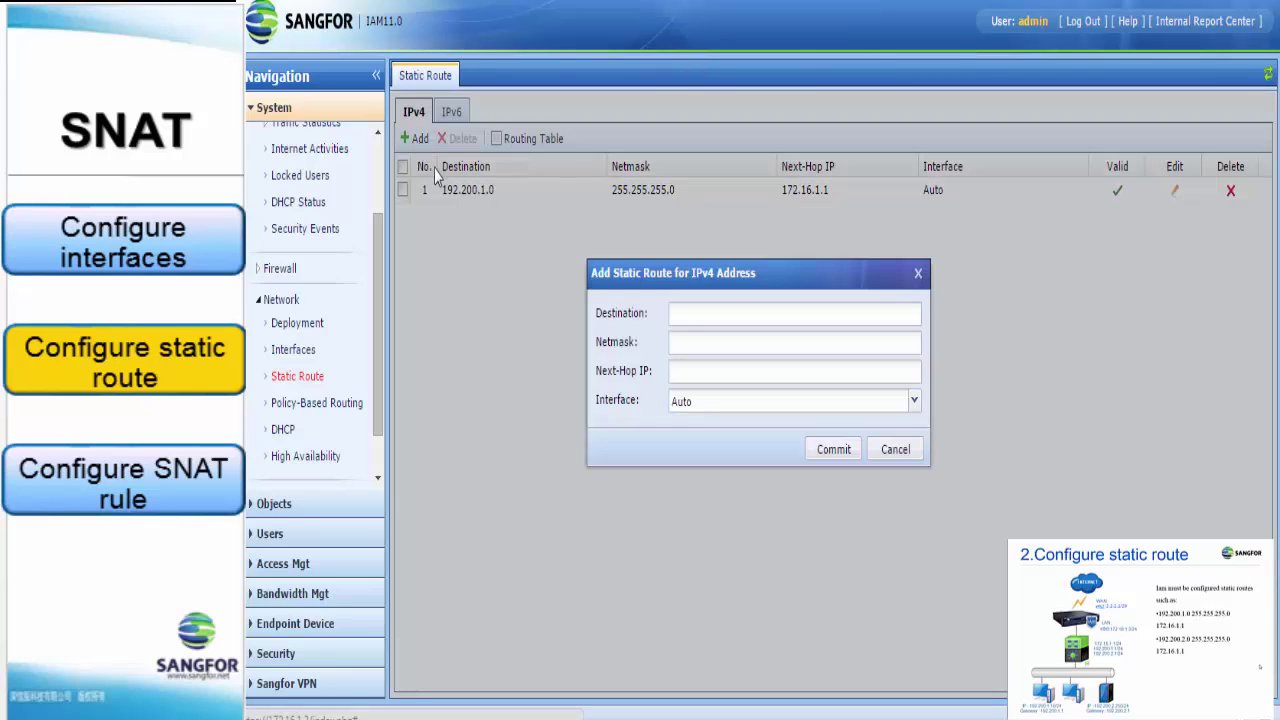
{"action": "left_click", "coordinate": [686, 314]}
{"action": "type", "text": "192.200"}
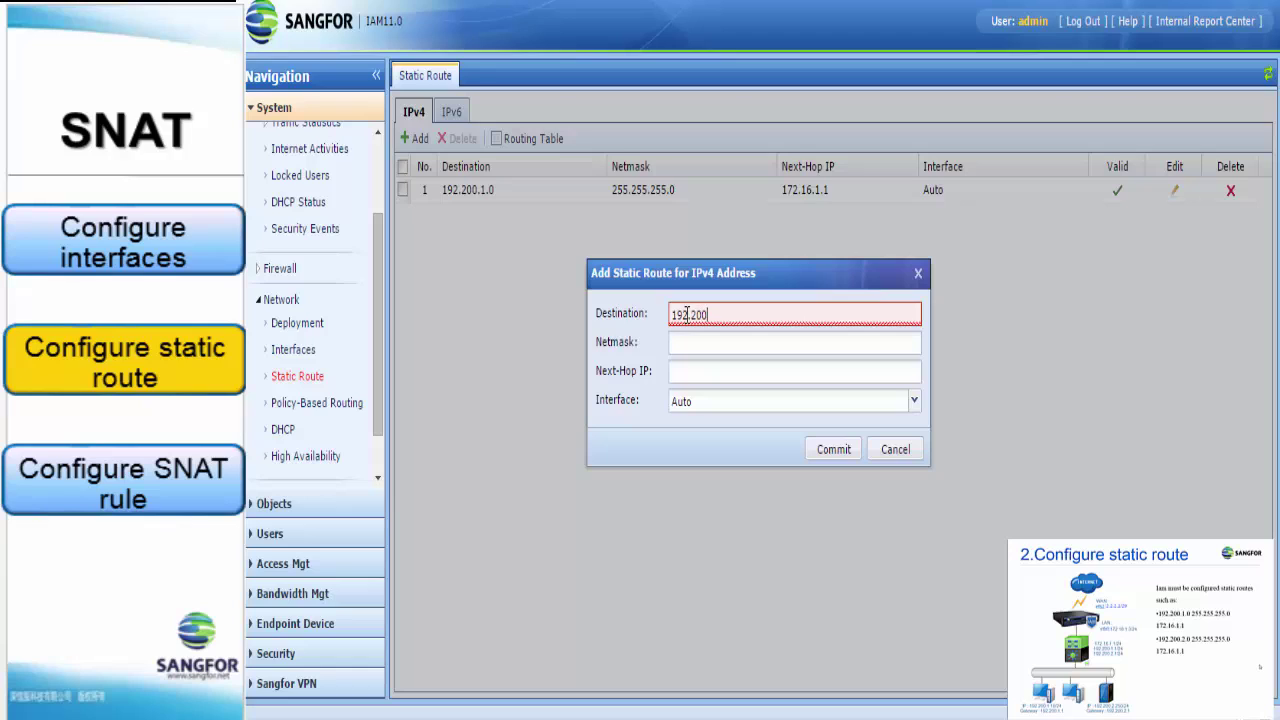
{"action": "type", "text": ".2.0"}
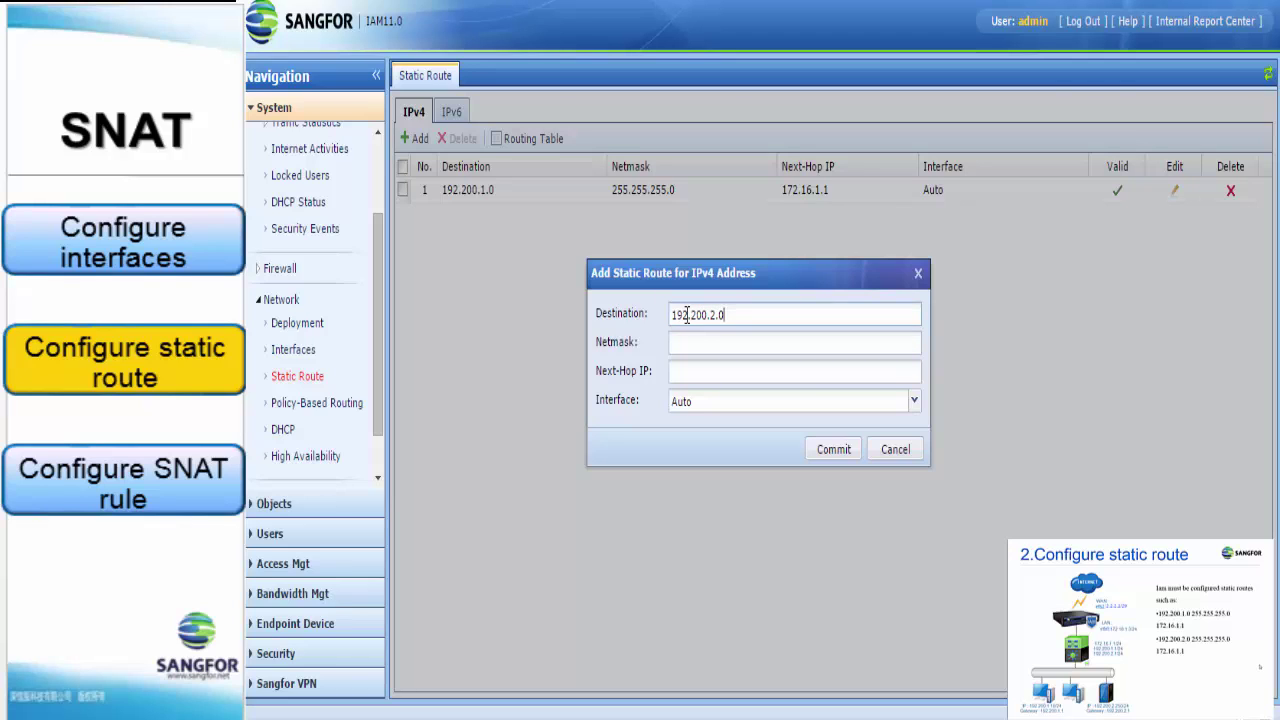
{"action": "left_click", "coordinate": [692, 341]}
{"action": "type", "text": "255.255.2"}
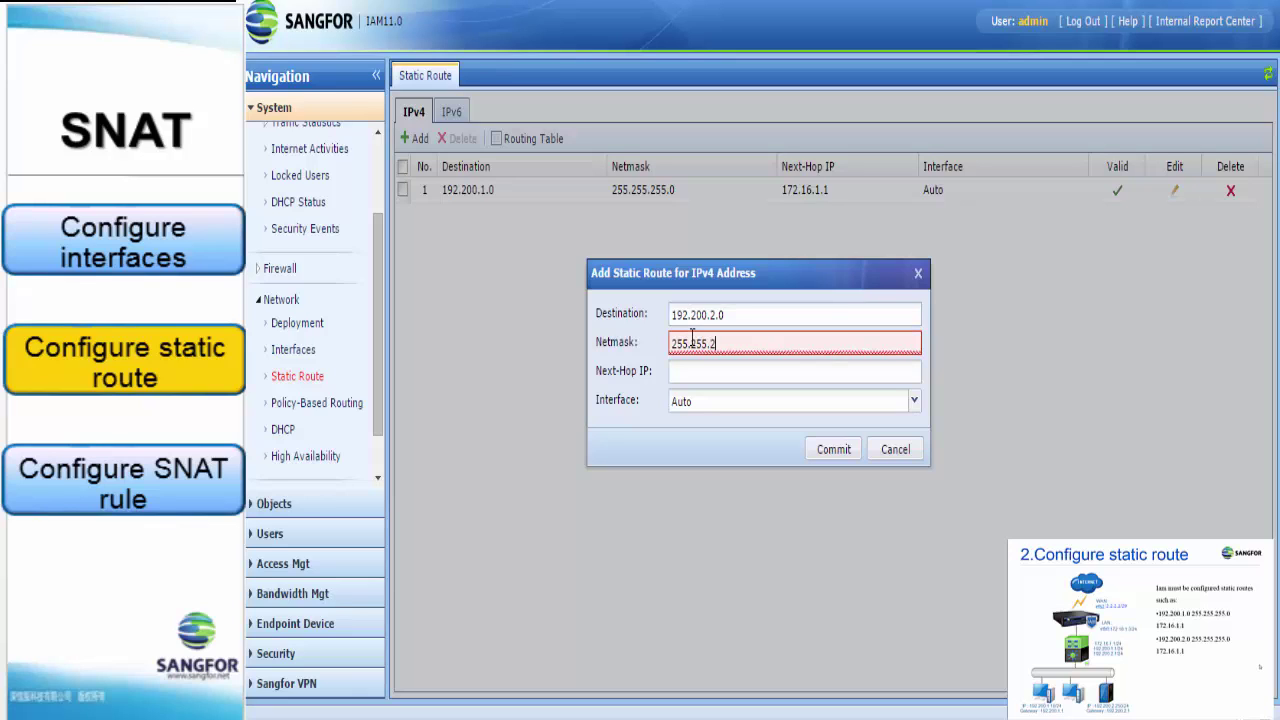
{"action": "type", "text": "55.0"}
{"action": "left_click", "coordinate": [688, 372]}
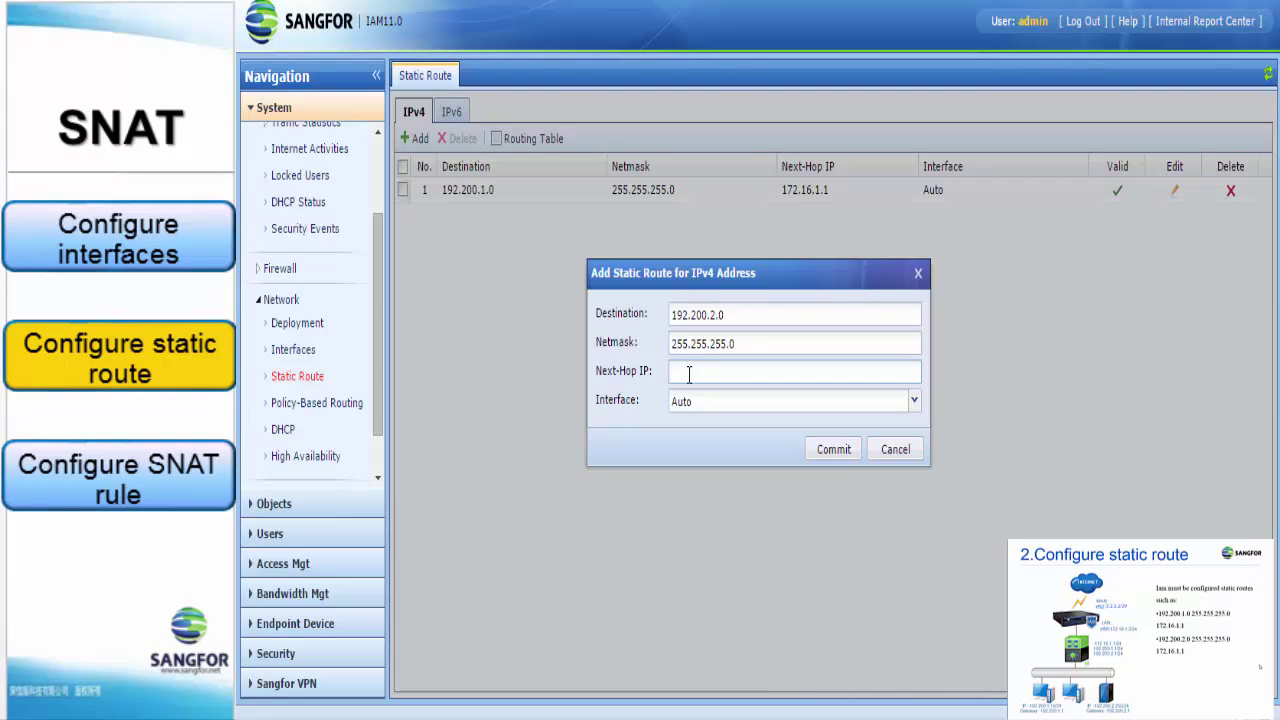
{"action": "type", "text": "172.16"}
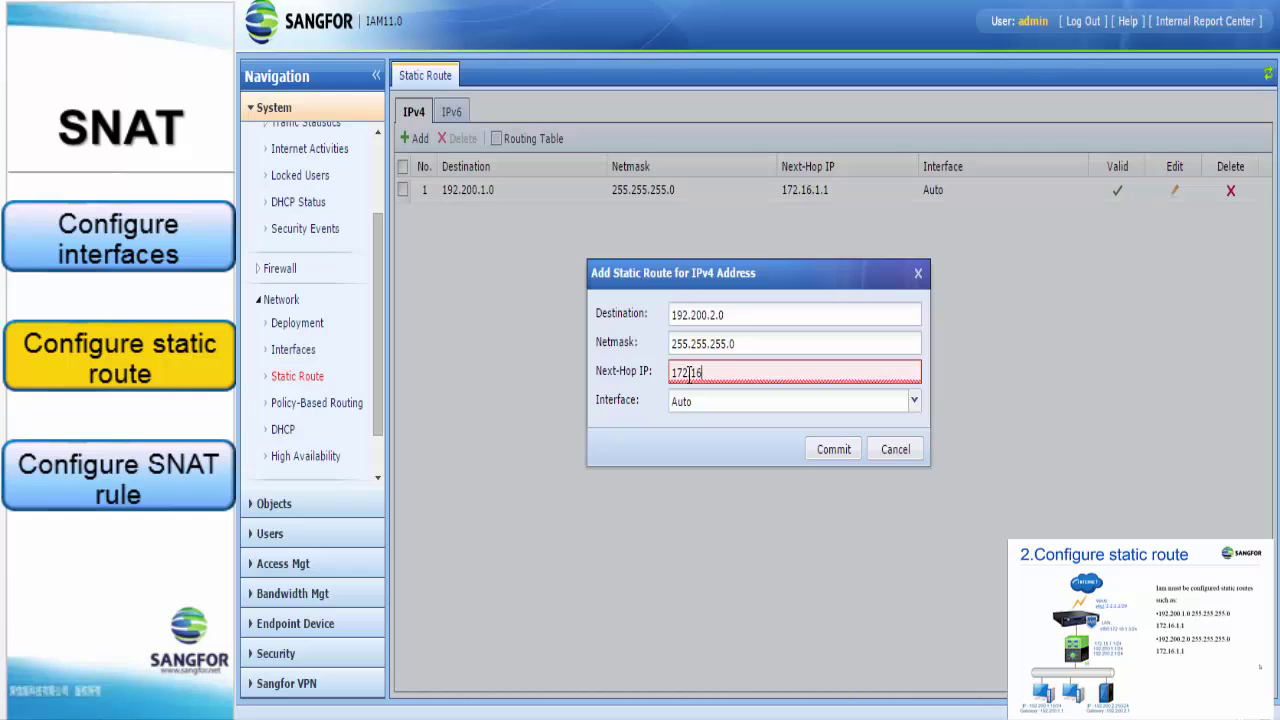
{"action": "type", "text": ".1.1"}
{"action": "left_click", "coordinate": [826, 452]}
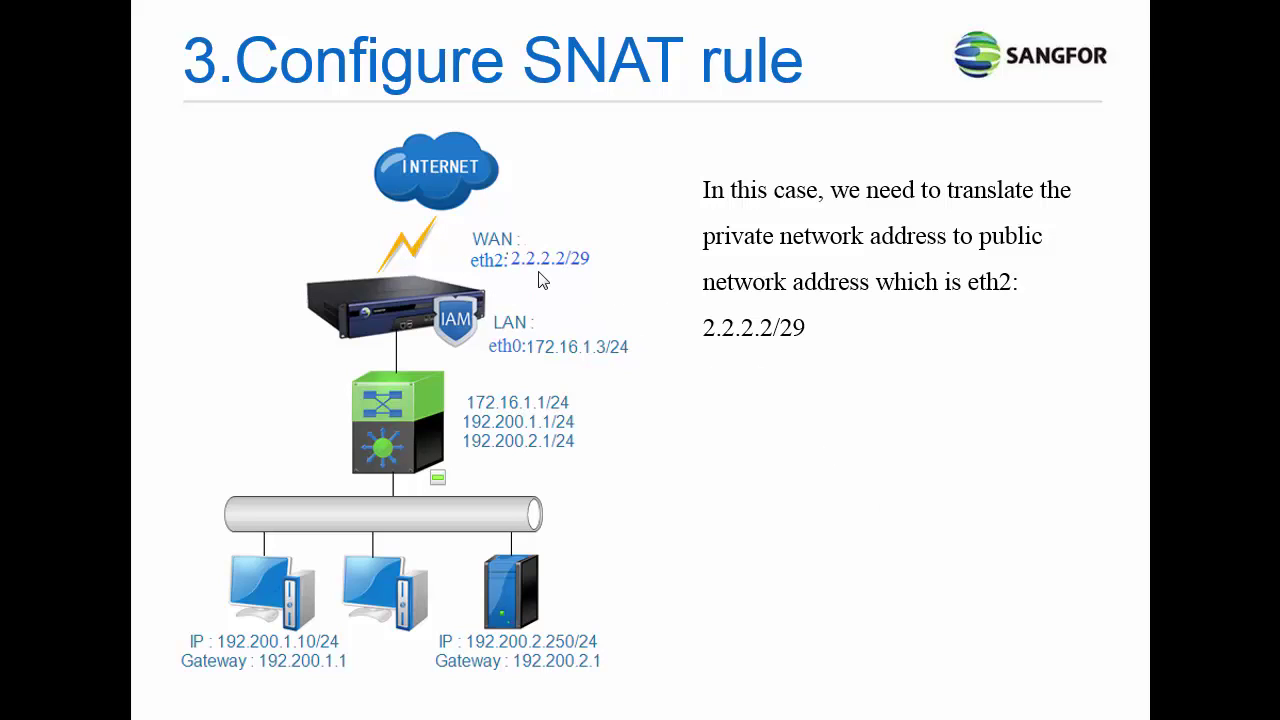
{"action": "left_click", "coordinate": [951, 581]}
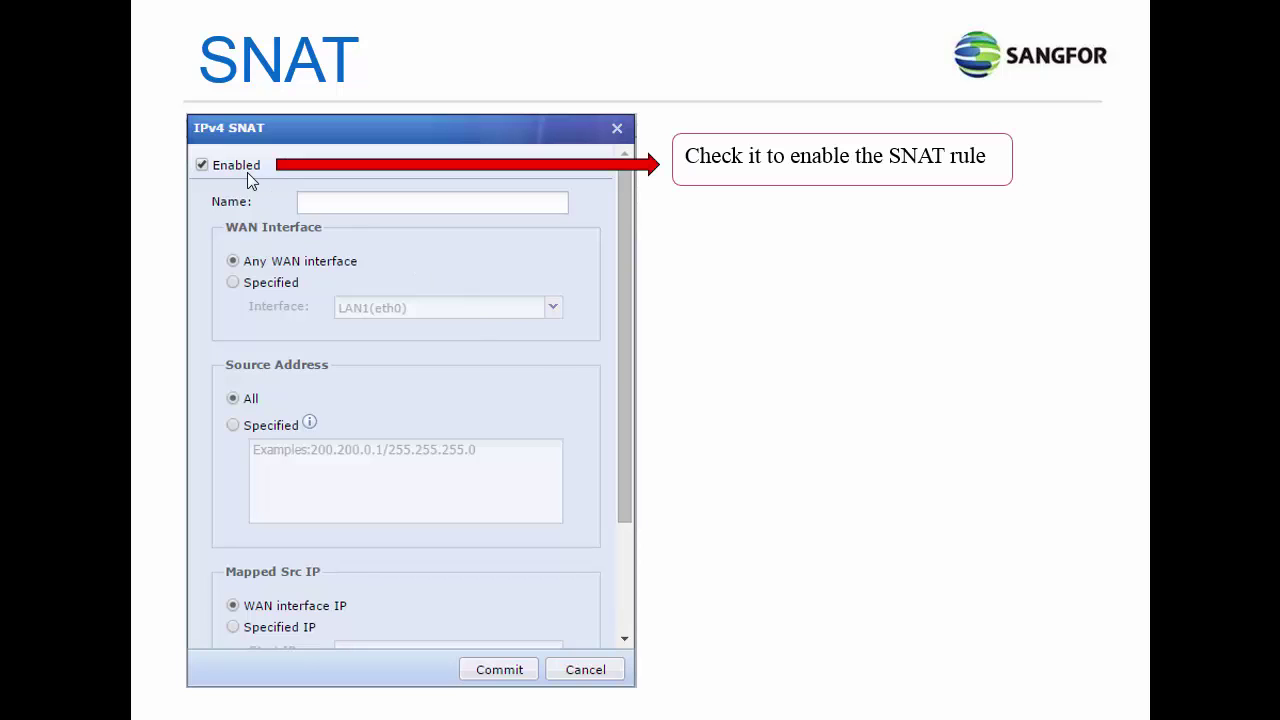
{"action": "left_click", "coordinate": [328, 202]}
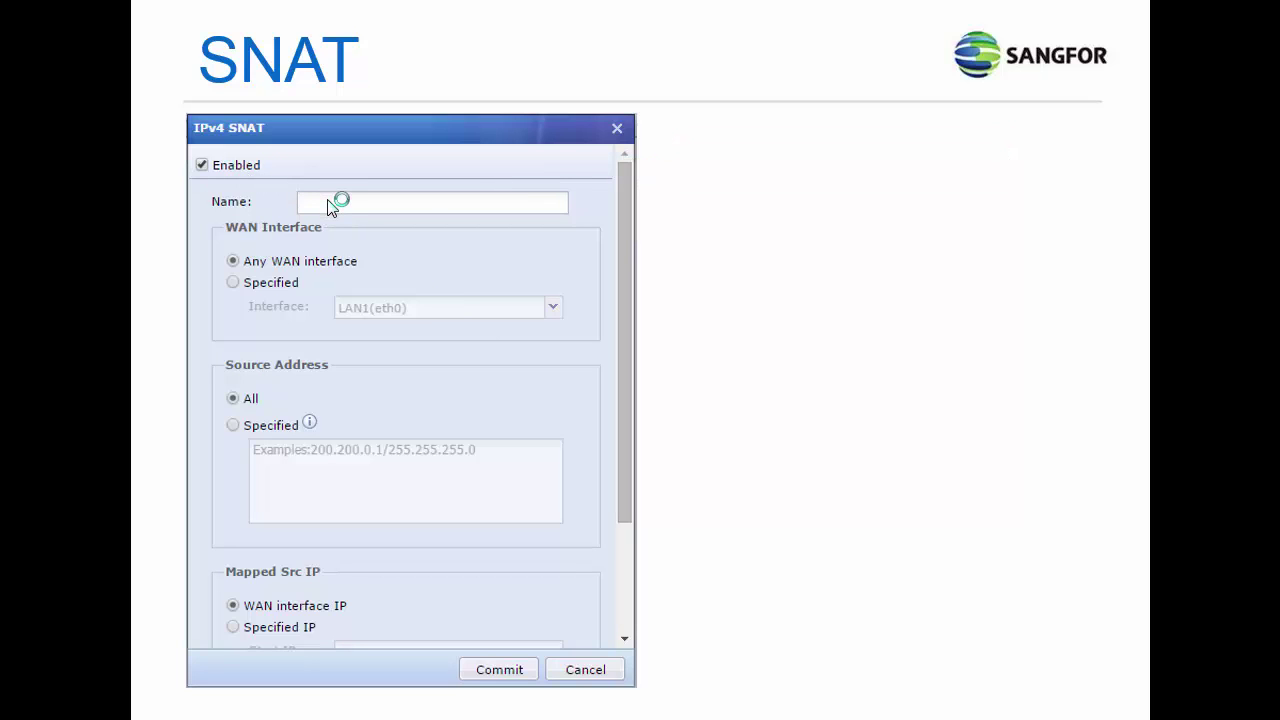
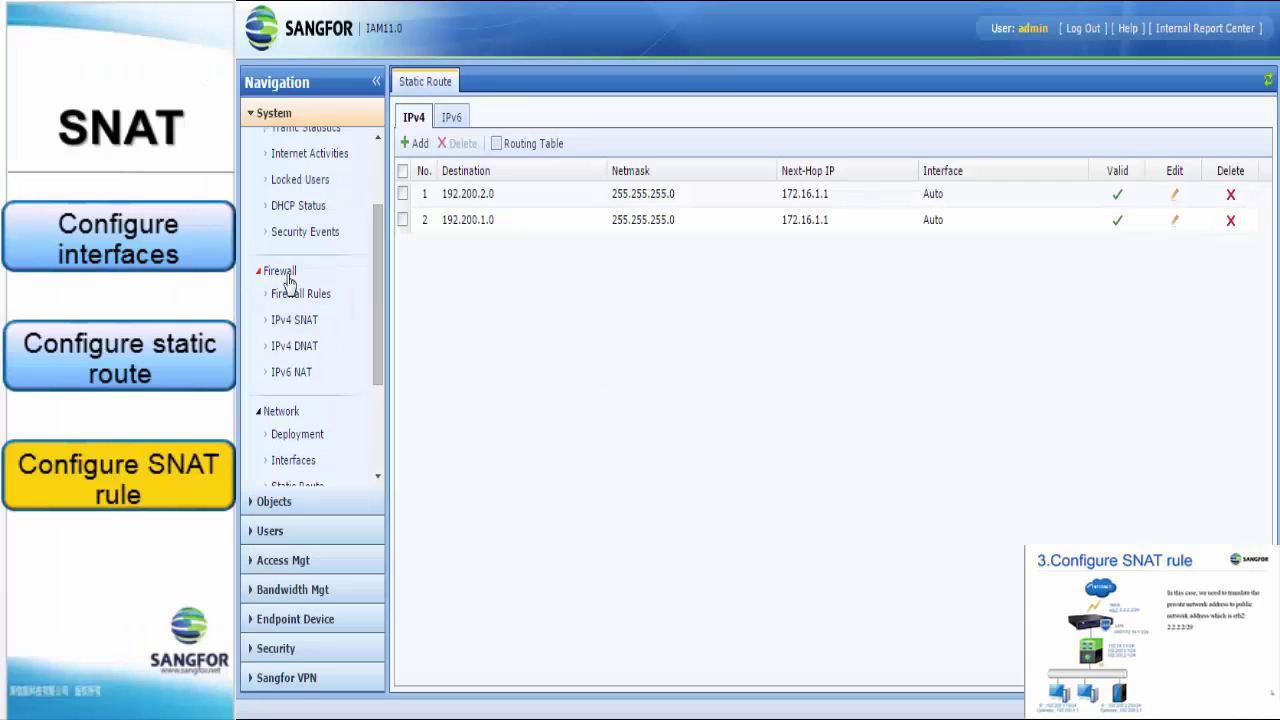
- Create an IPv4 SNAT rule named Proxy LAN Interface and specify WAN1(eth2) as its WAN interface
{"action": "left_click", "coordinate": [293, 321]}
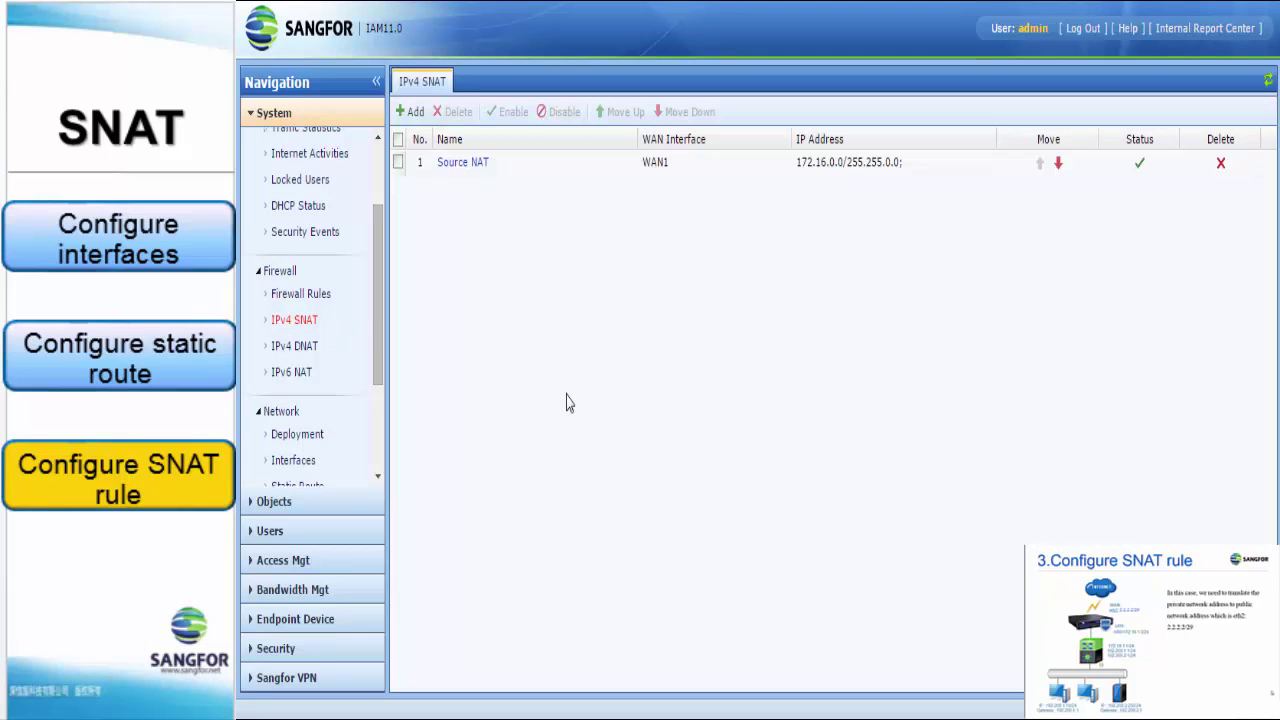
{"action": "left_click", "coordinate": [415, 114]}
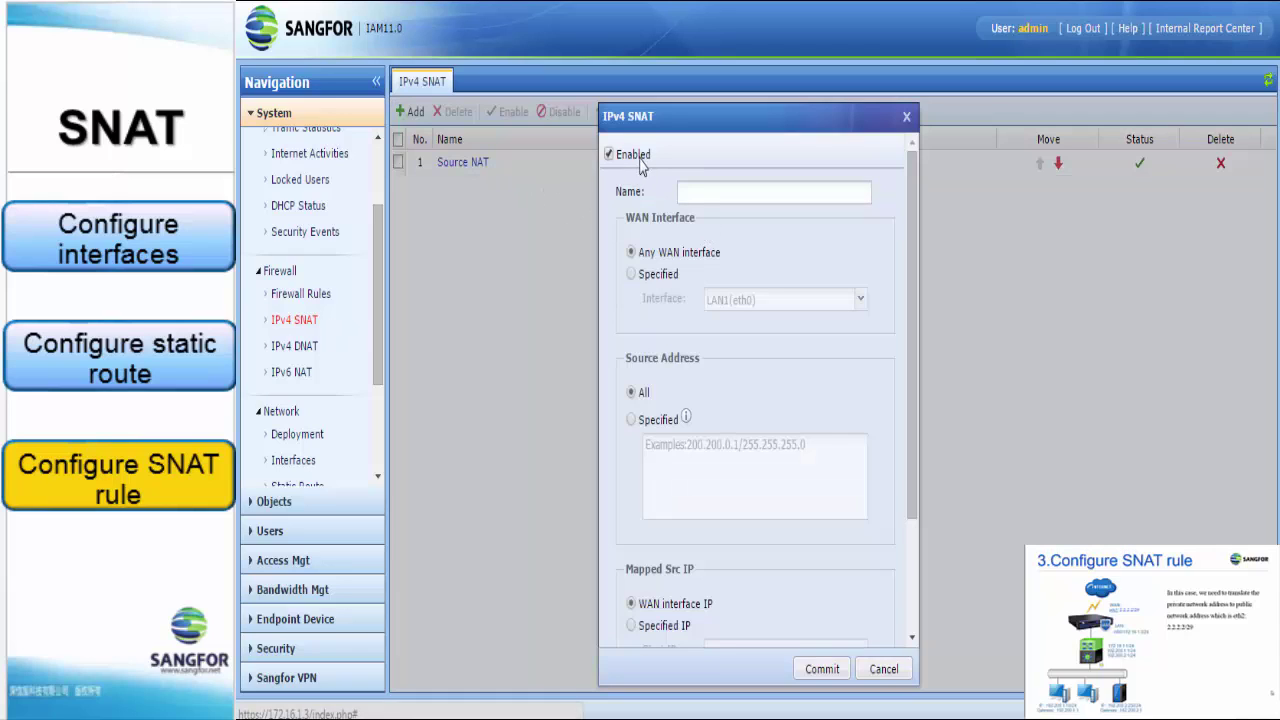
{"action": "left_click", "coordinate": [690, 193]}
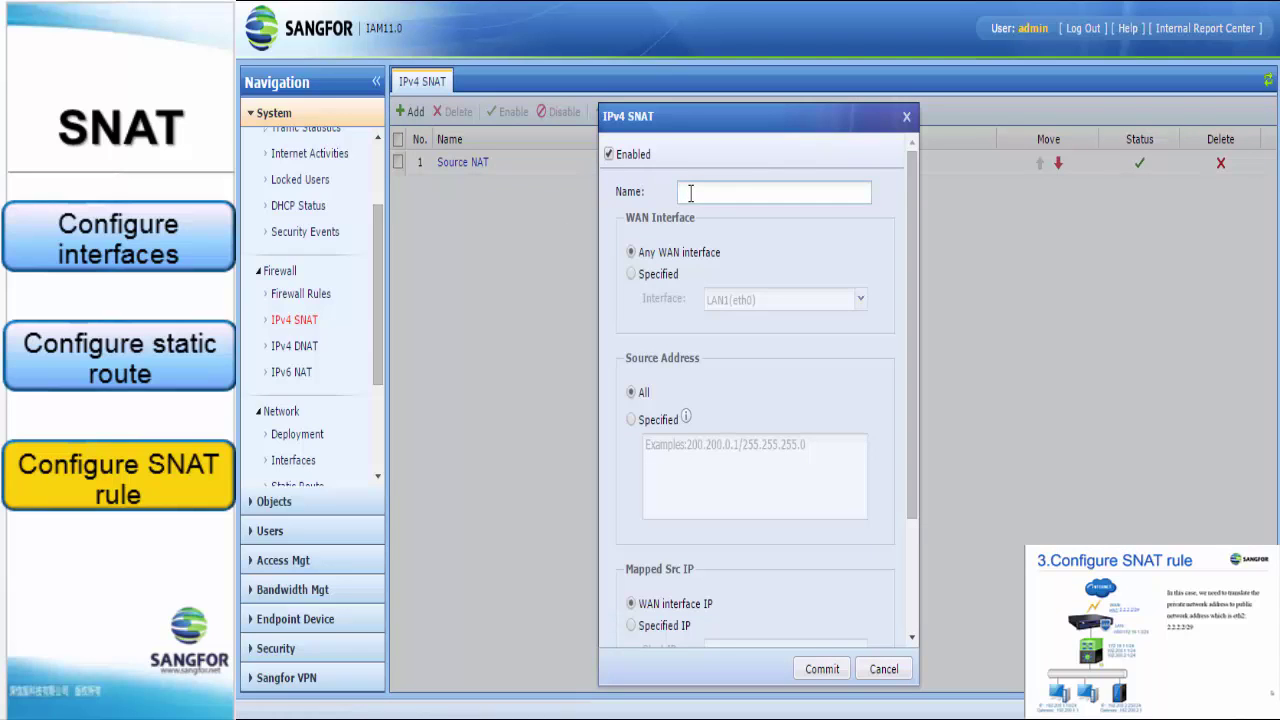
{"action": "type", "text": "Proxy LAN Interface"}
{"action": "left_click", "coordinate": [671, 275]}
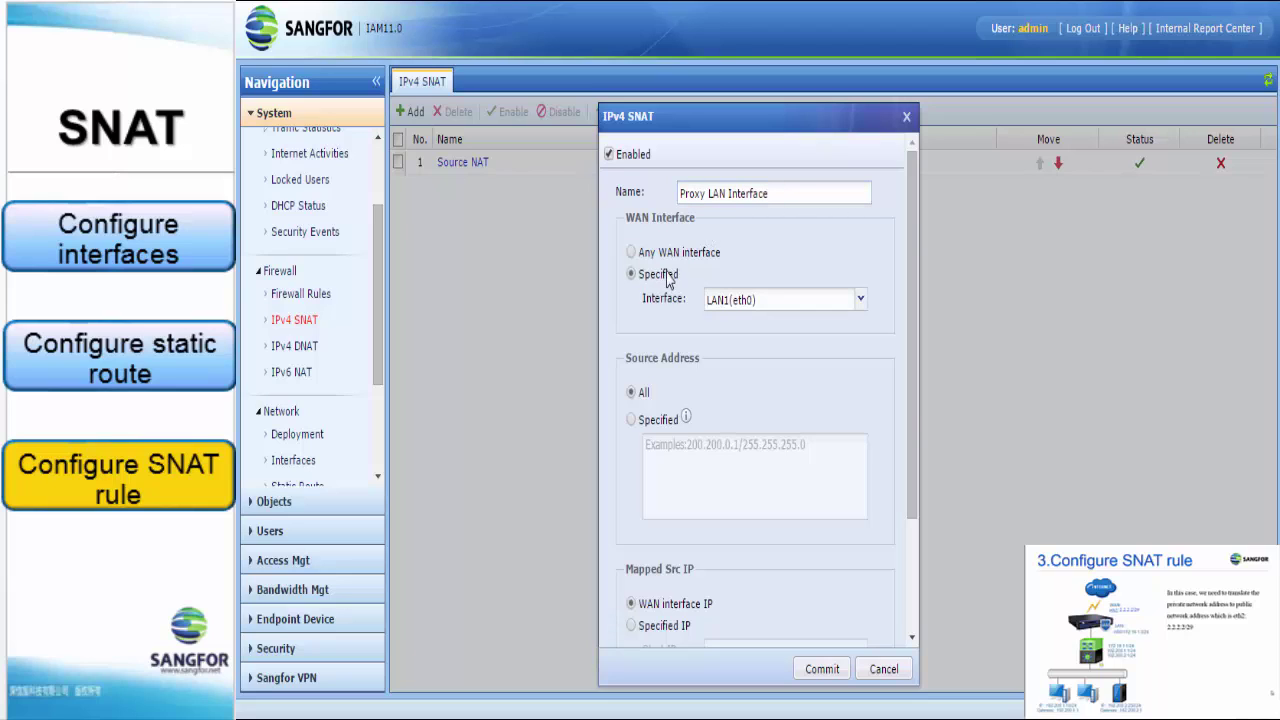
{"action": "left_click", "coordinate": [860, 298]}
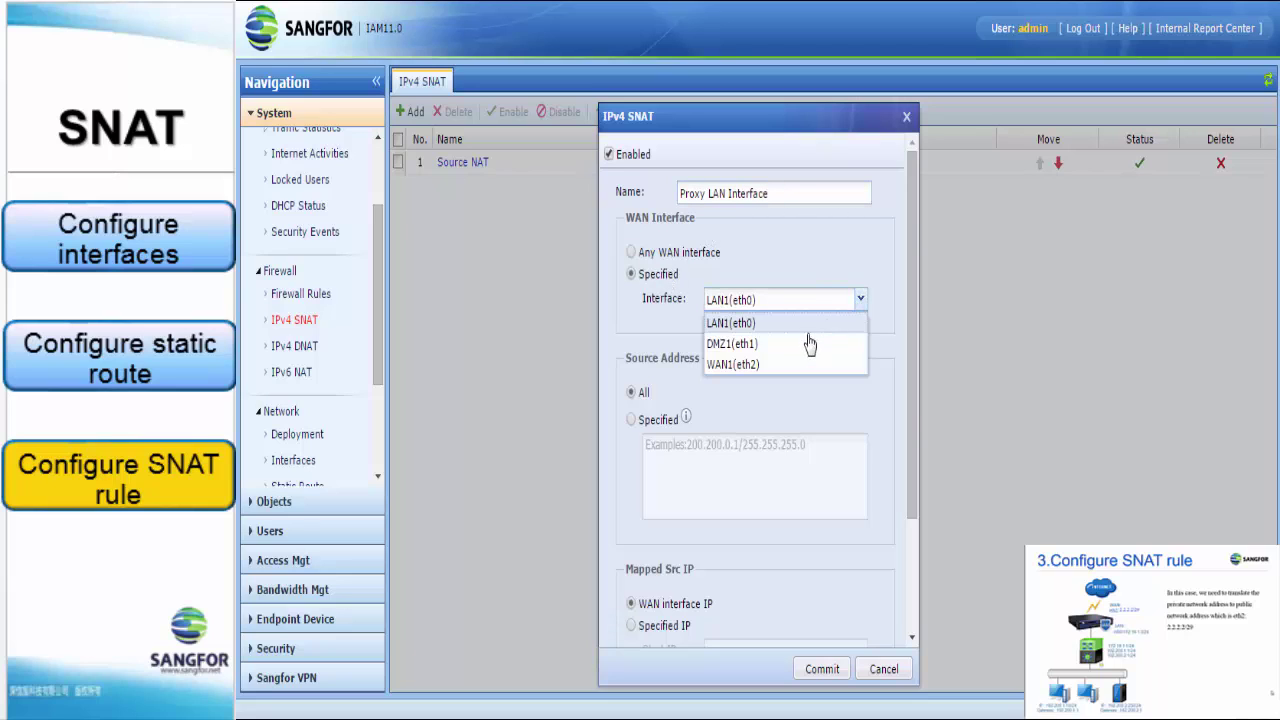
{"action": "left_click", "coordinate": [791, 366]}
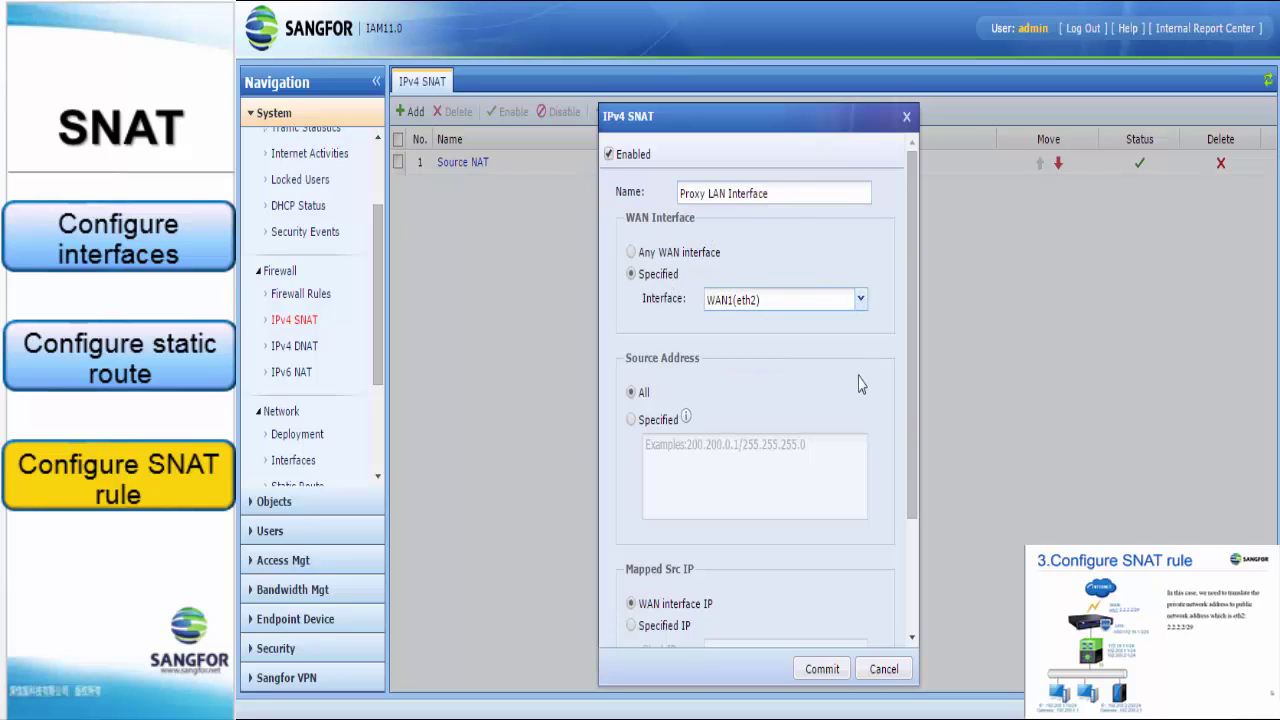
- Restrict the SNAT rule's source address to the specified subnet 192.200.1.0/255.255.255.0
{"action": "scroll", "coordinate": [914, 390], "scroll_direction": "down", "scroll_amount": 3}
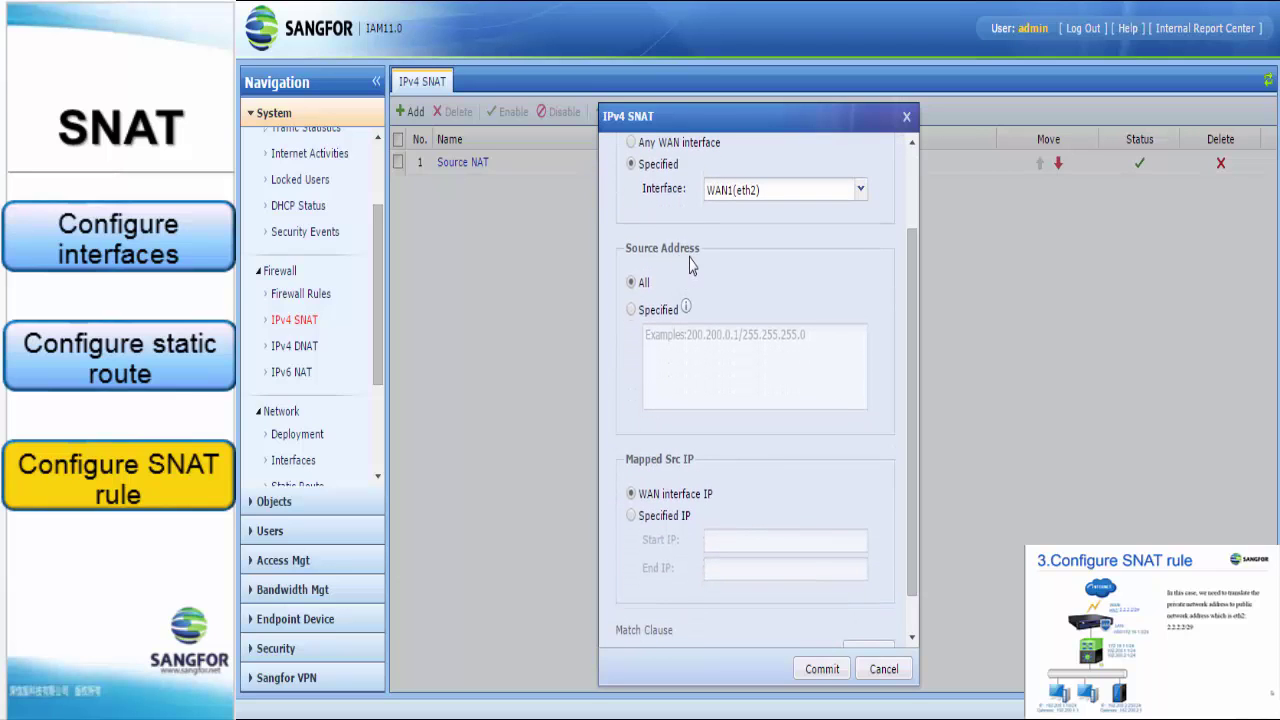
{"action": "left_click", "coordinate": [644, 310]}
{"action": "left_click", "coordinate": [663, 341]}
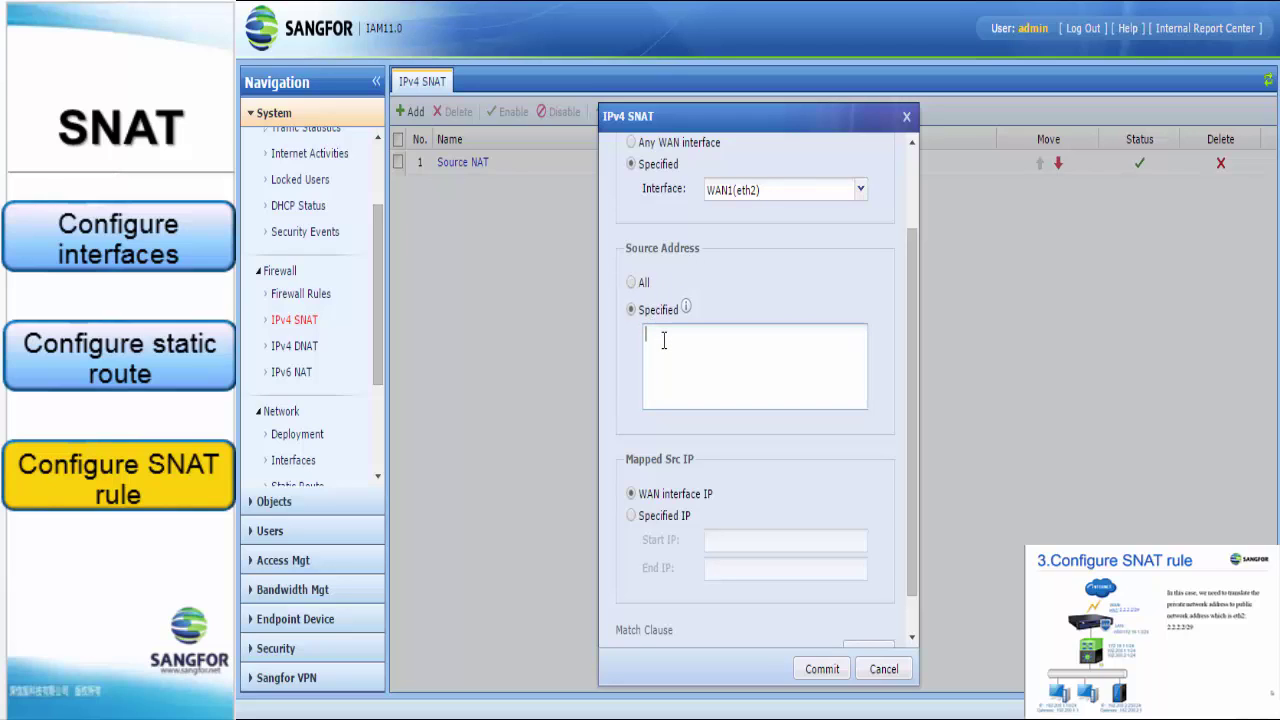
{"action": "type", "text": "192.20"}
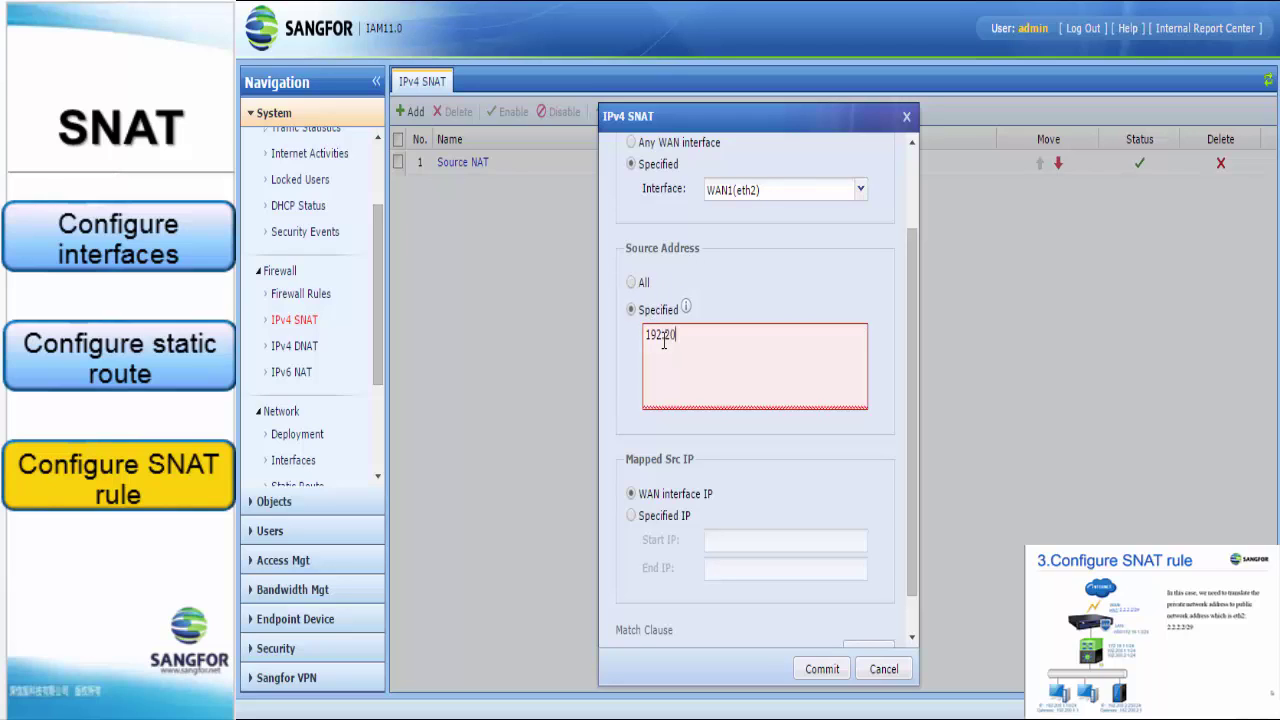
{"action": "type", "text": "0.1.0/255.255.255.0"}
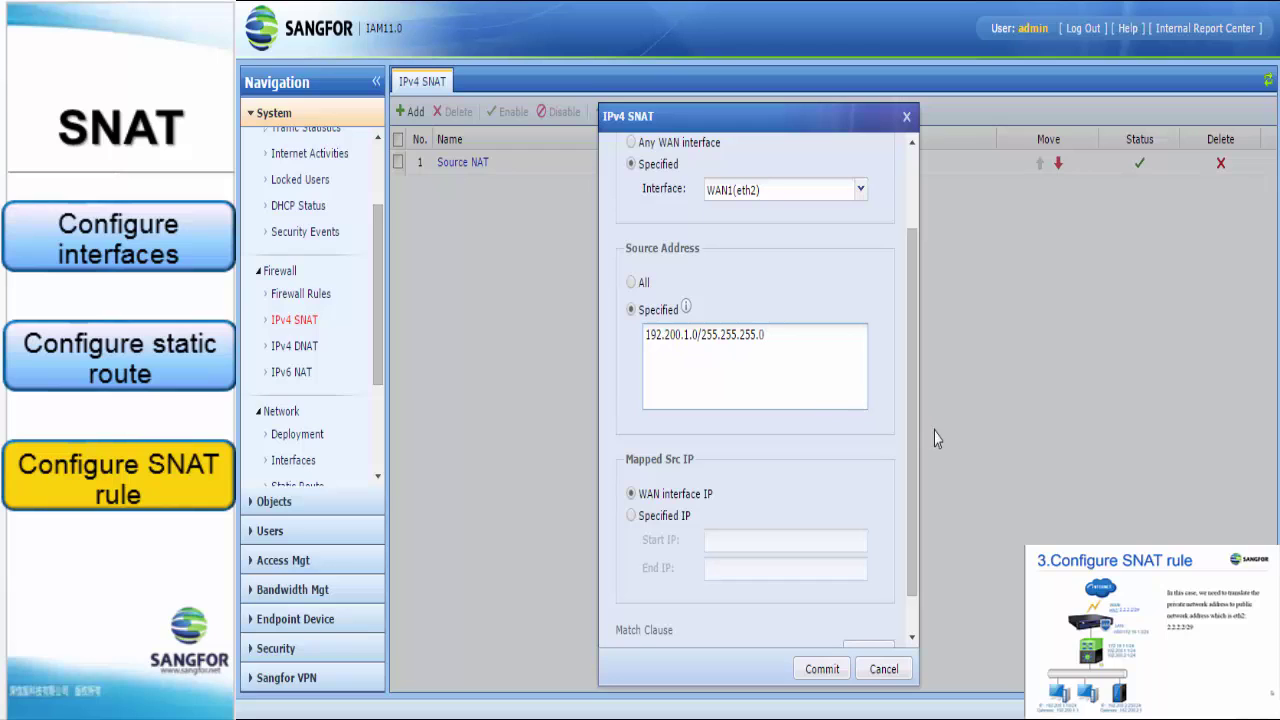
- Accept the default mapped source IP and advanced destination and protocol settings, and save the SNAT rule
{"action": "left_click_drag", "start_coordinate": [912, 438], "coordinate": [911, 472]}
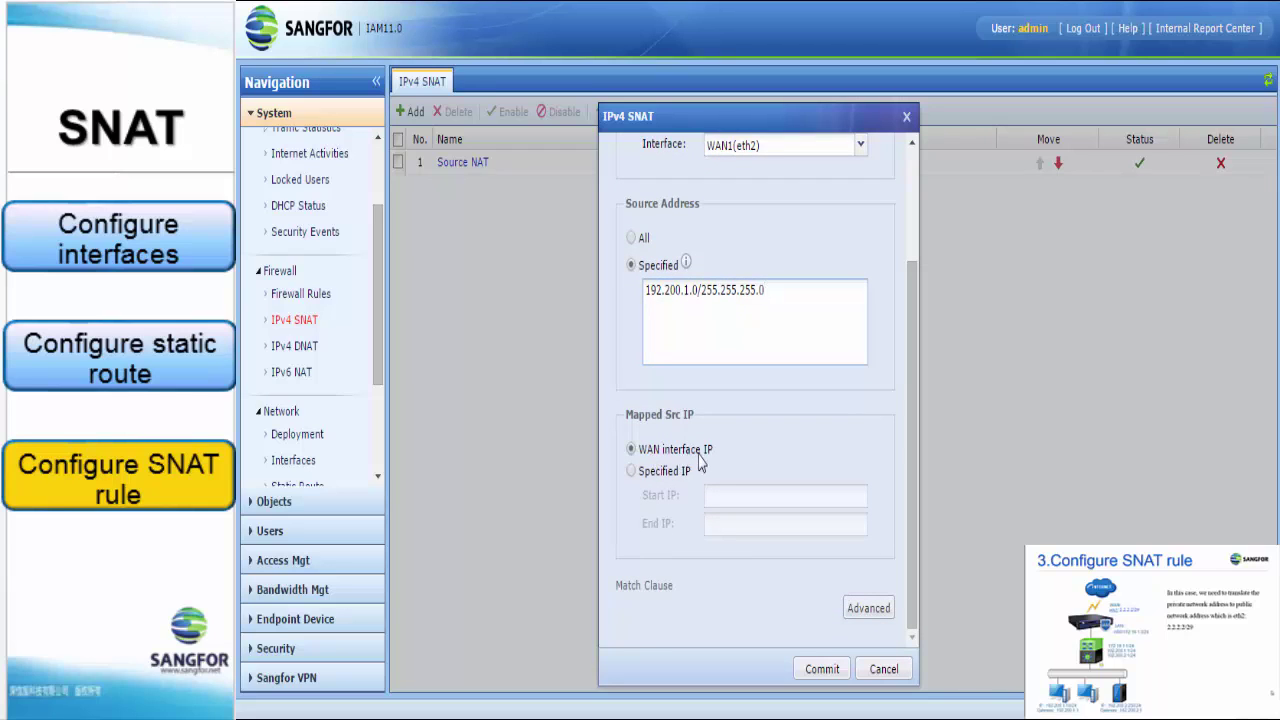
{"action": "left_click", "coordinate": [881, 612]}
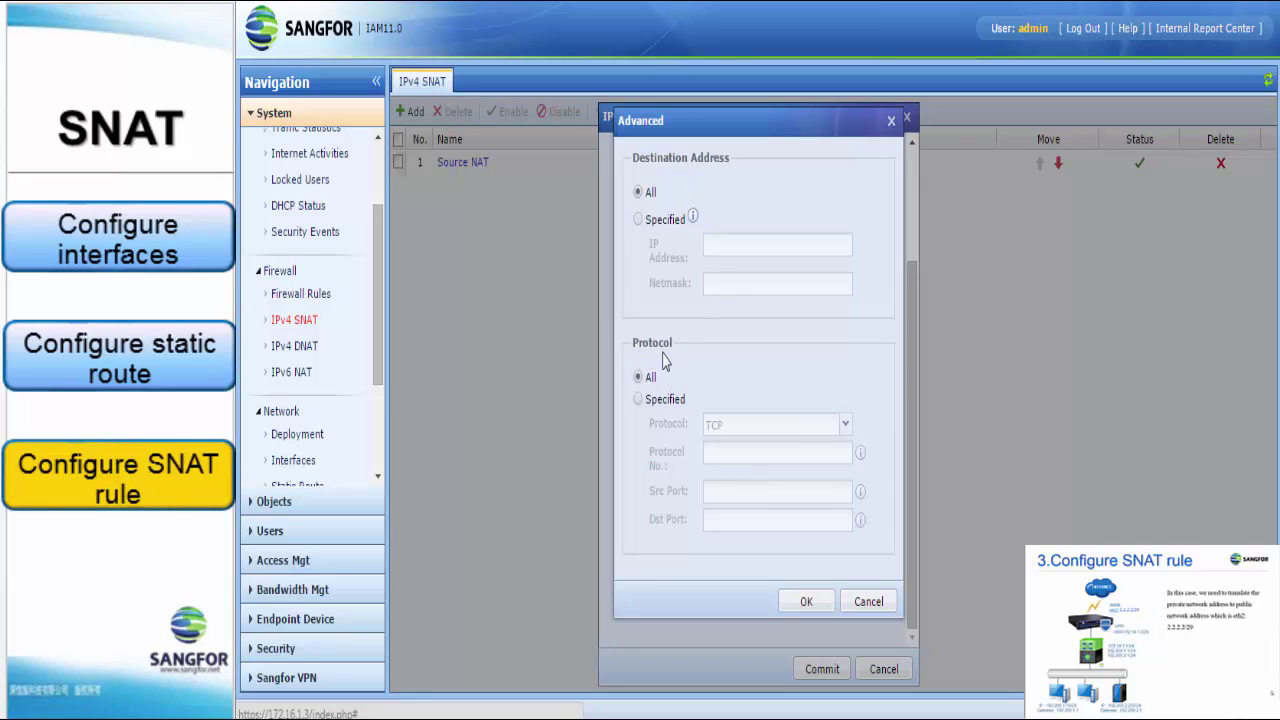
{"action": "left_click", "coordinate": [808, 602]}
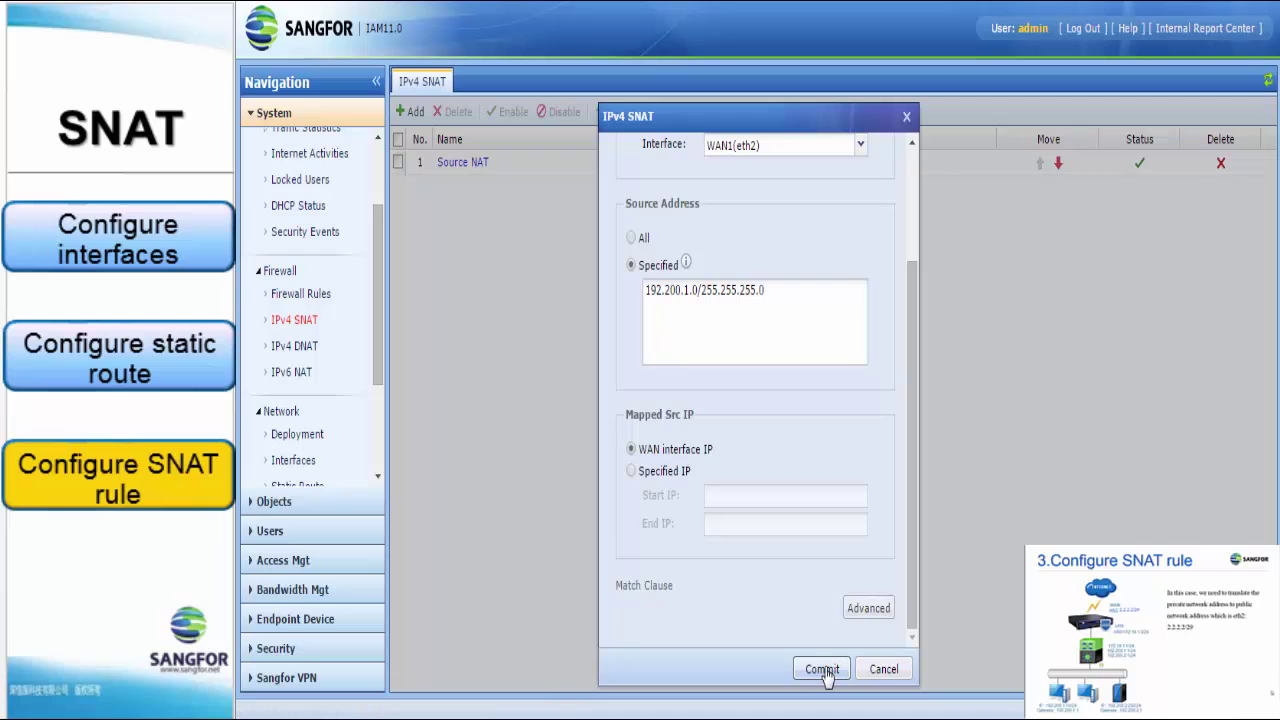
{"action": "left_click", "coordinate": [822, 670]}
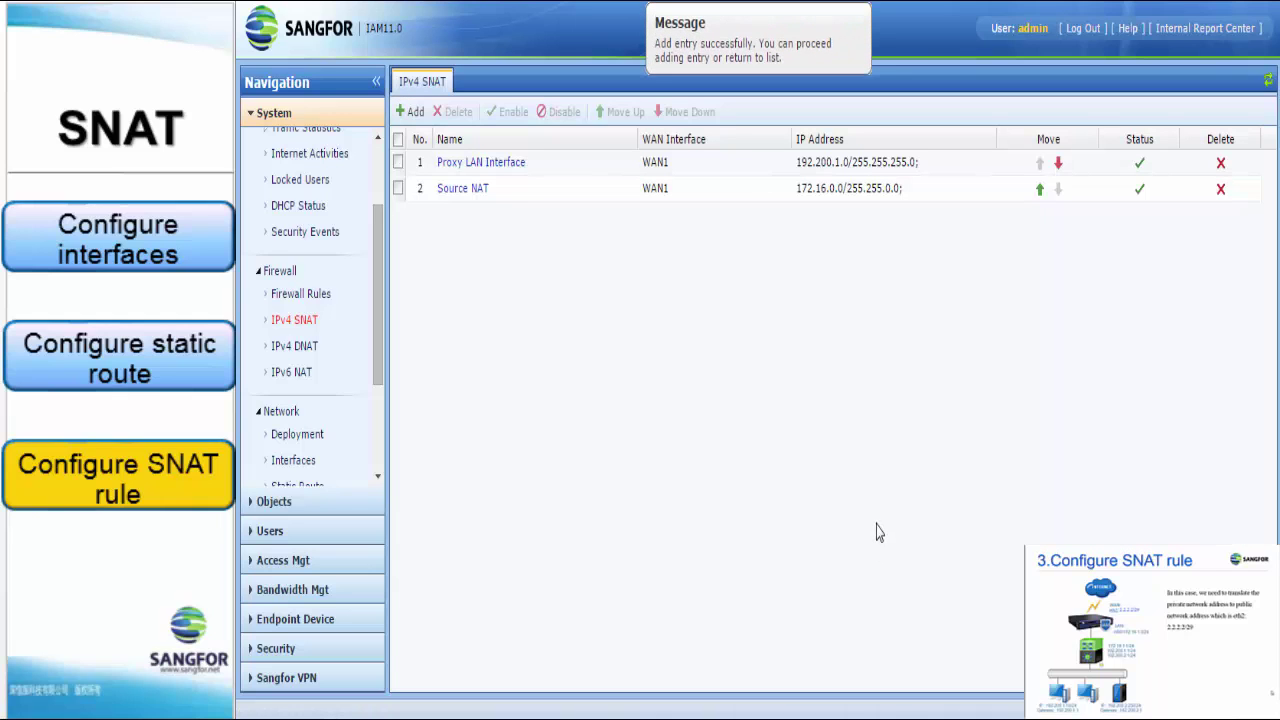